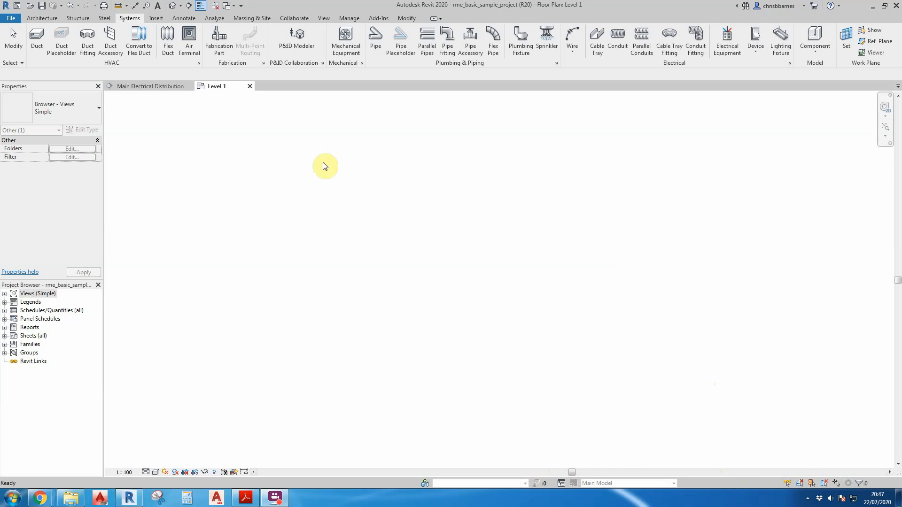
# - Look through the file commands, the save-as and export options, the quick-access customization choices and the help search field
pyautogui.click(12, 20)
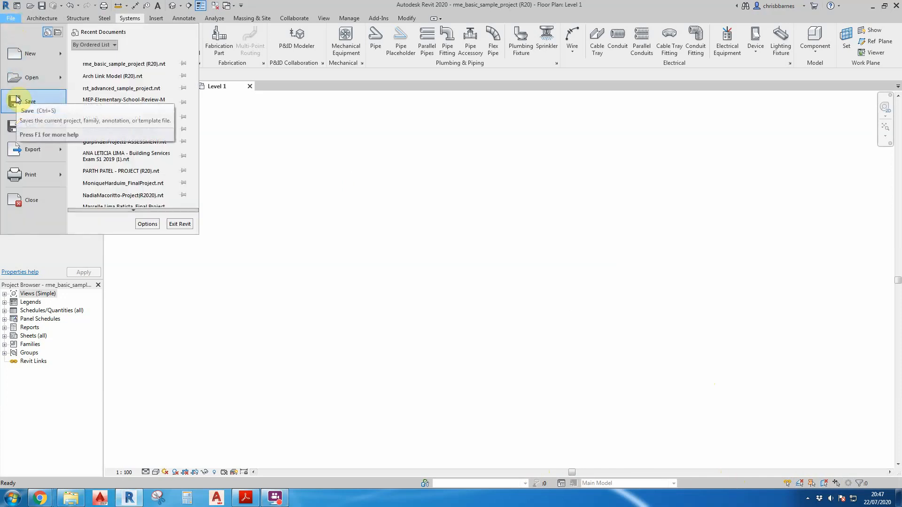
pyautogui.click(10, 18)
pyautogui.click(10, 18)
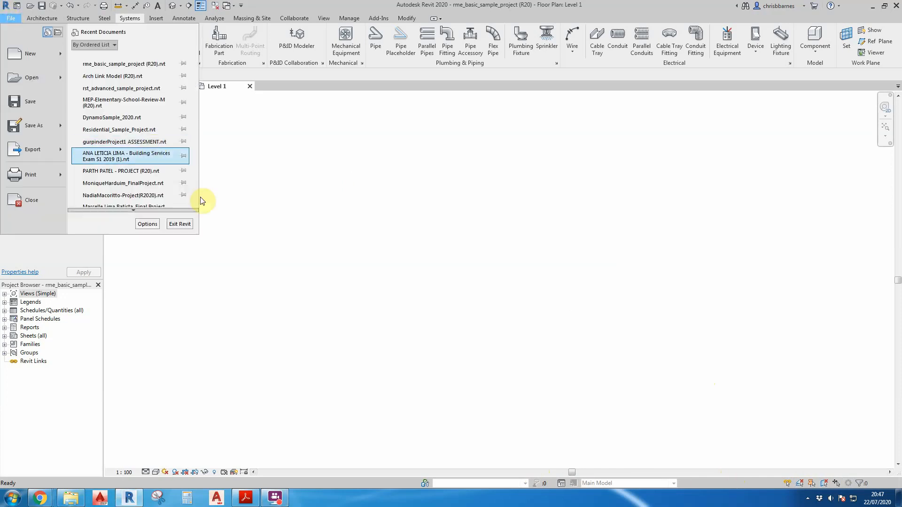
pyautogui.click(255, 176)
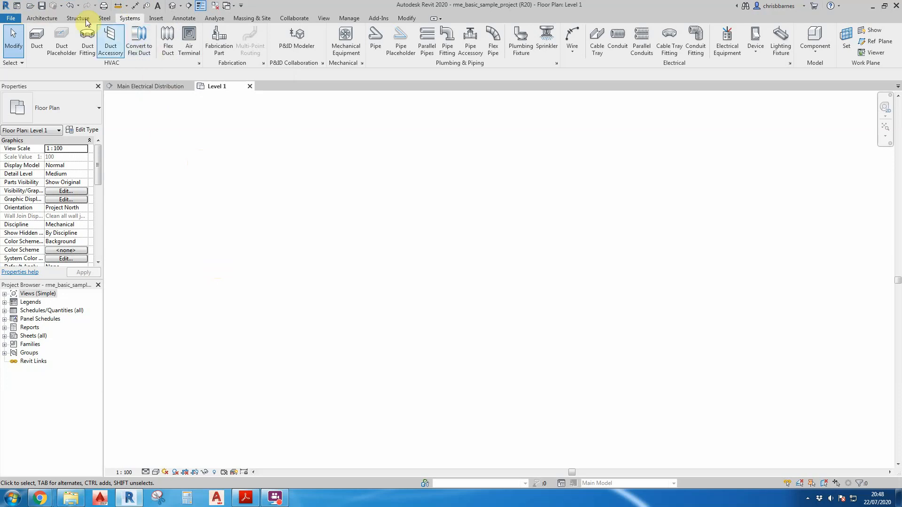
pyautogui.rightClick(137, 7)
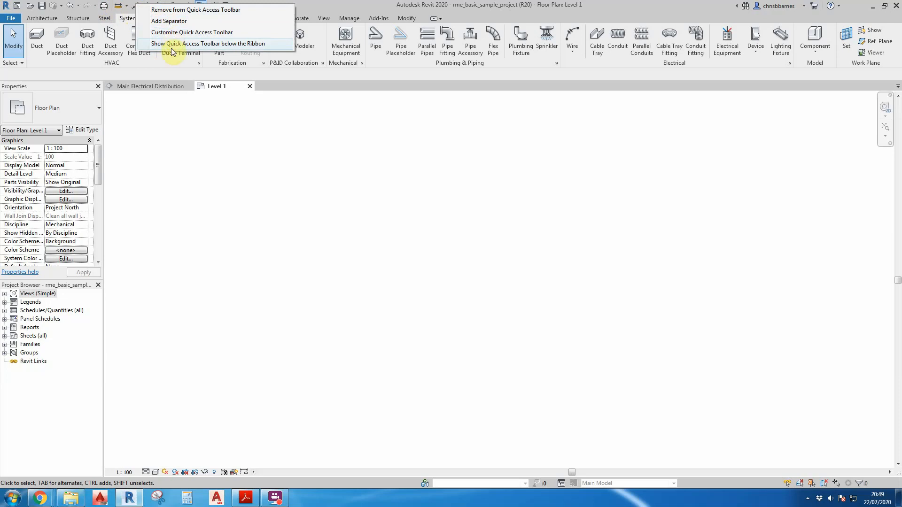
pyautogui.click(168, 107)
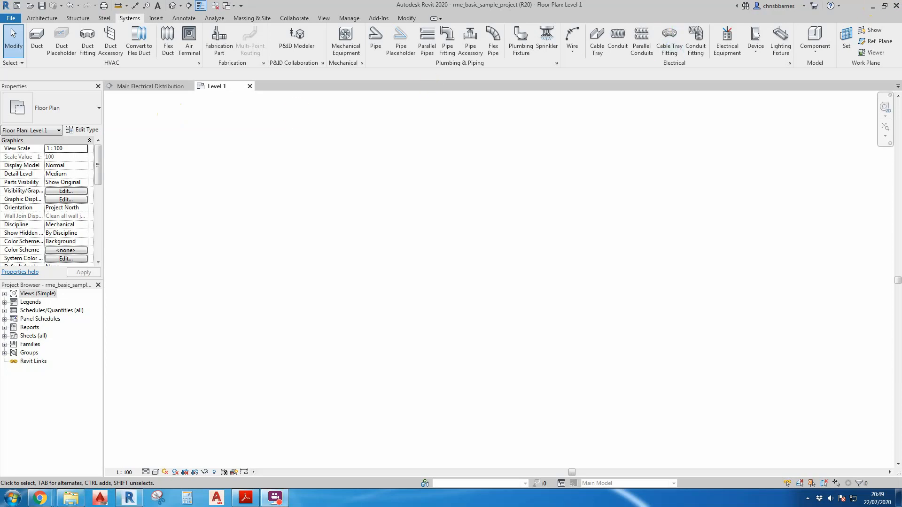
pyautogui.click(736, 7)
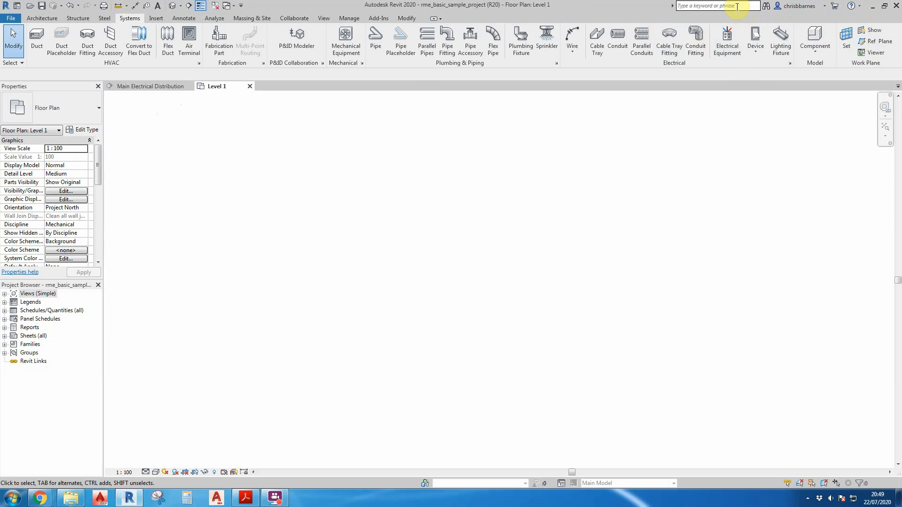
pyautogui.click(673, 8)
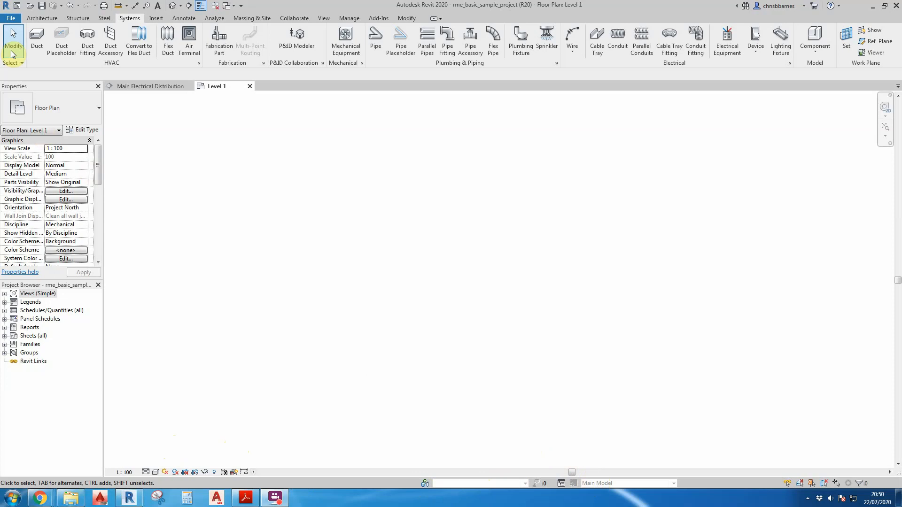
pyautogui.click(9, 18)
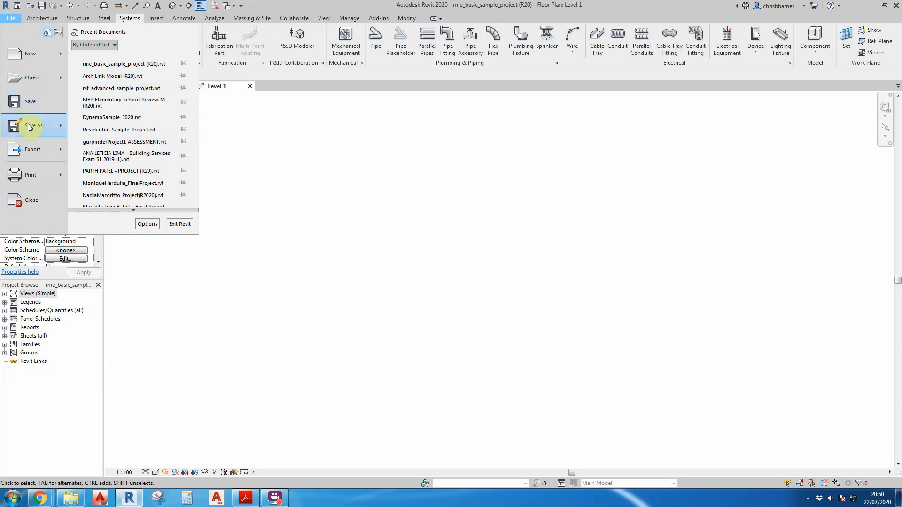
pyautogui.moveTo(30, 127)
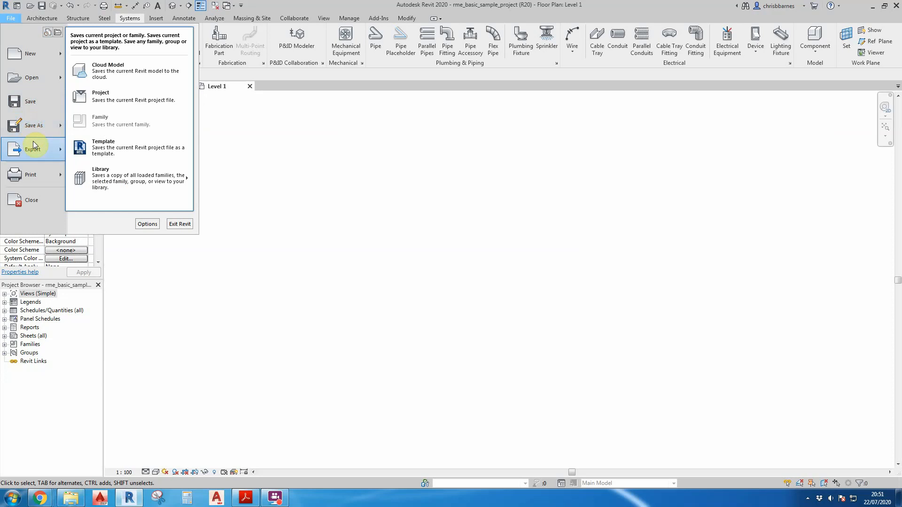
pyautogui.moveTo(28, 150)
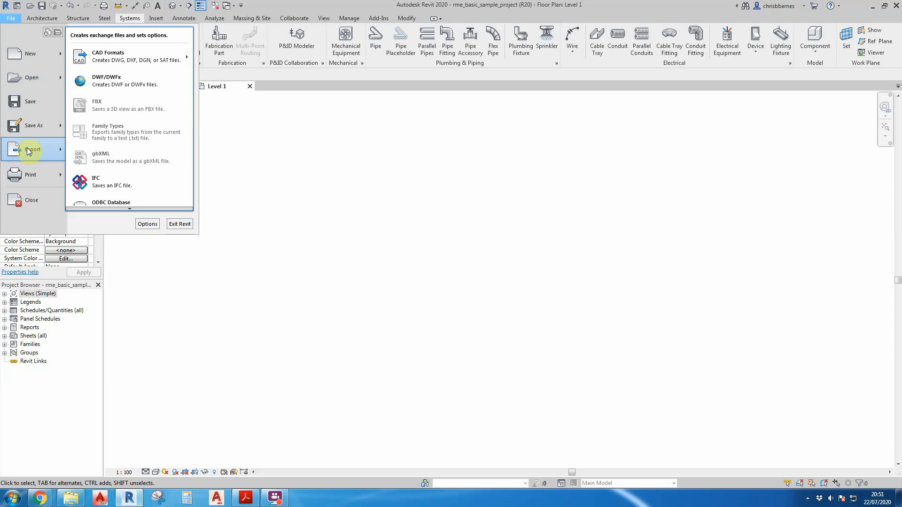
pyautogui.click(252, 190)
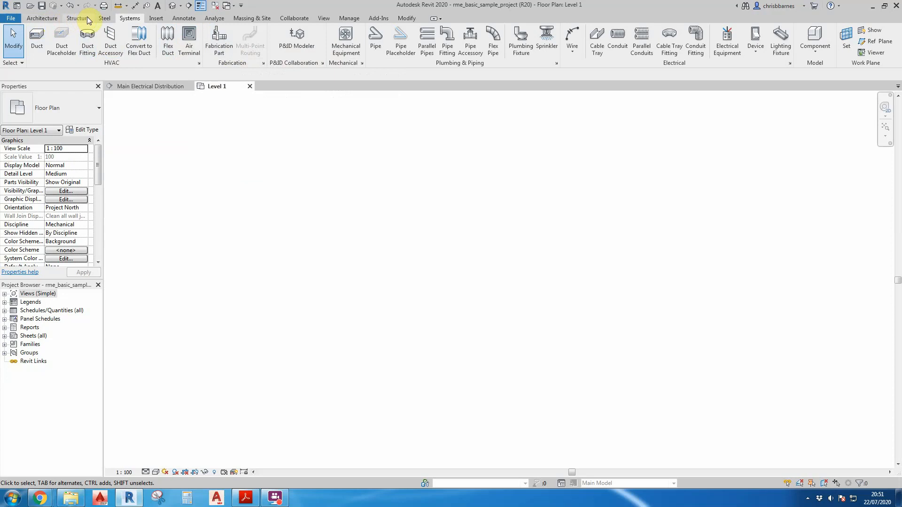
# - Review the insert, annotate, analyze, collaborate, manage, systems and modify tools, including the placement options for mechanical equipment
pyautogui.click(156, 19)
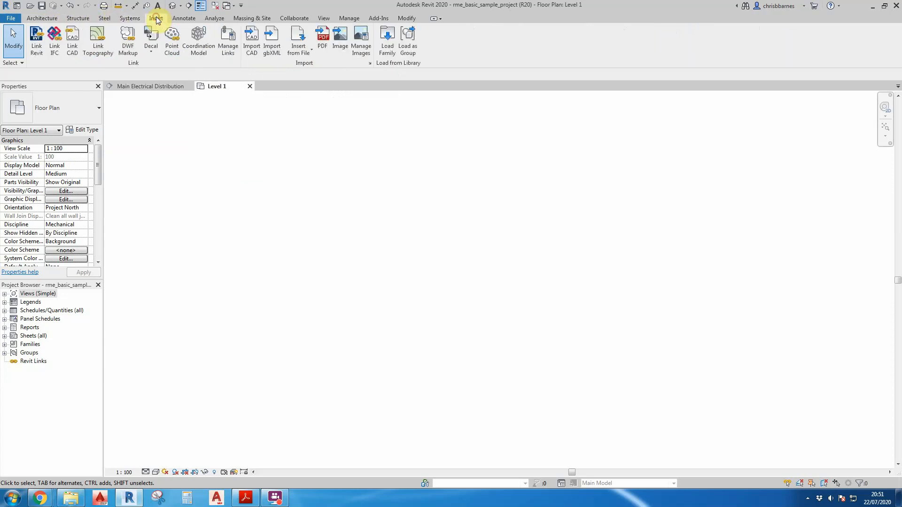
pyautogui.click(178, 19)
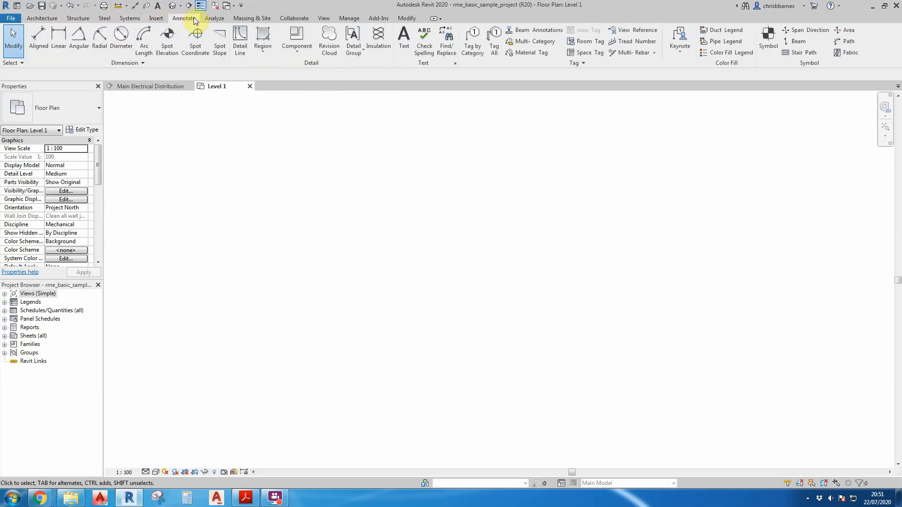
pyautogui.click(211, 20)
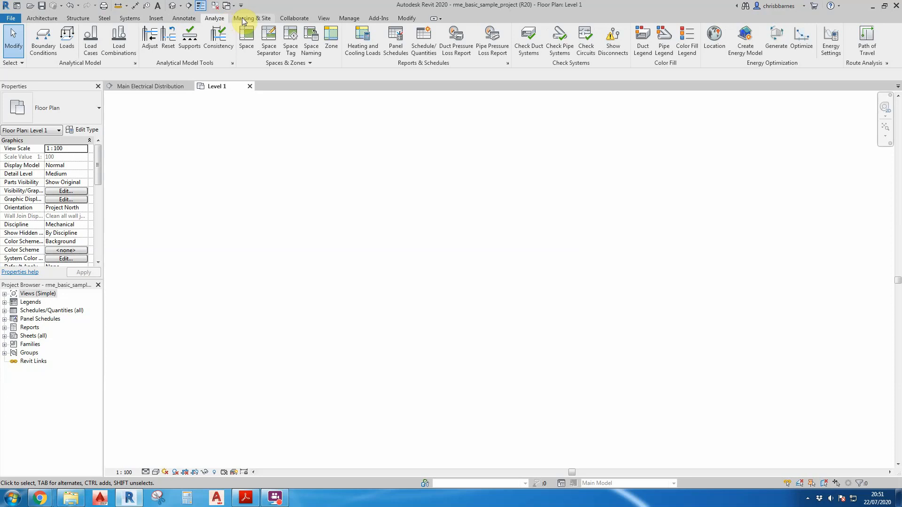
pyautogui.click(241, 19)
pyautogui.click(293, 19)
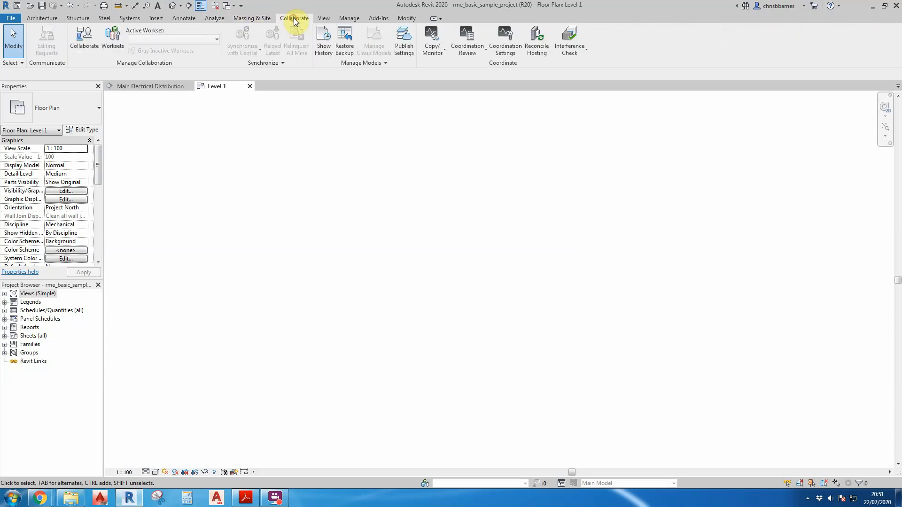
pyautogui.click(351, 18)
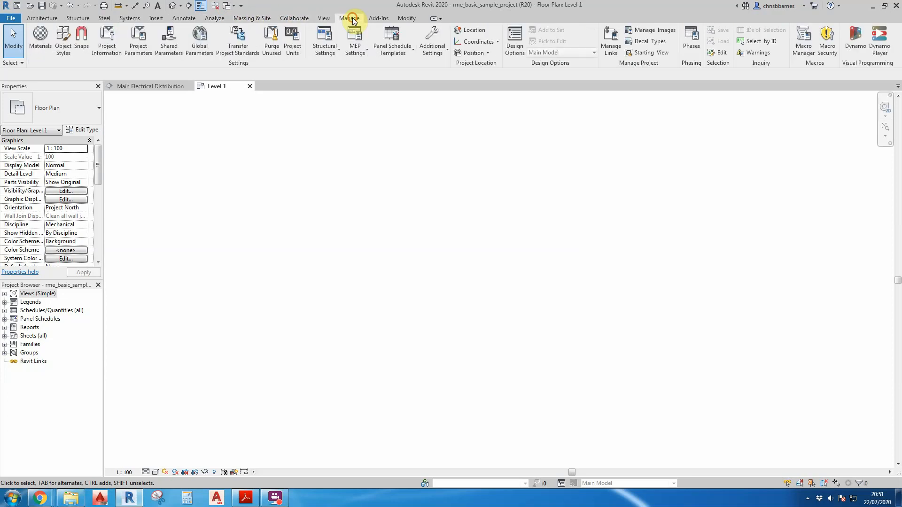
pyautogui.click(131, 19)
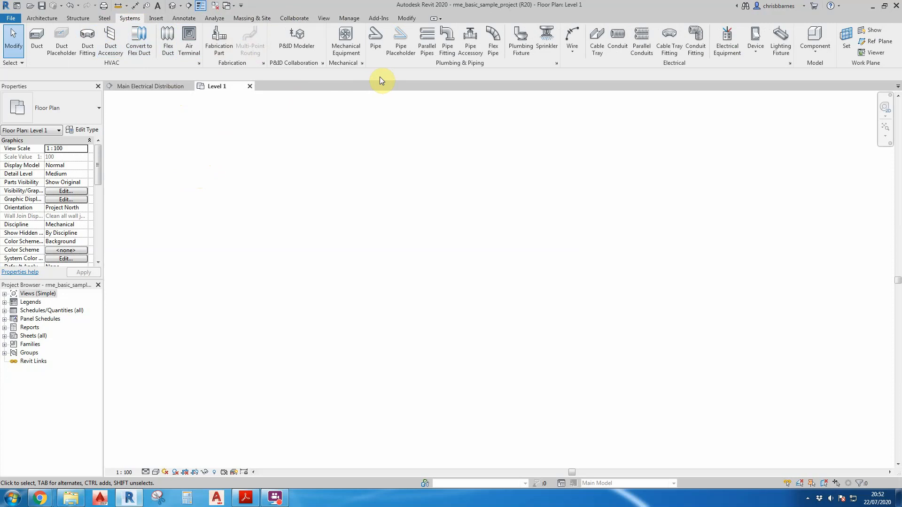
pyautogui.click(350, 49)
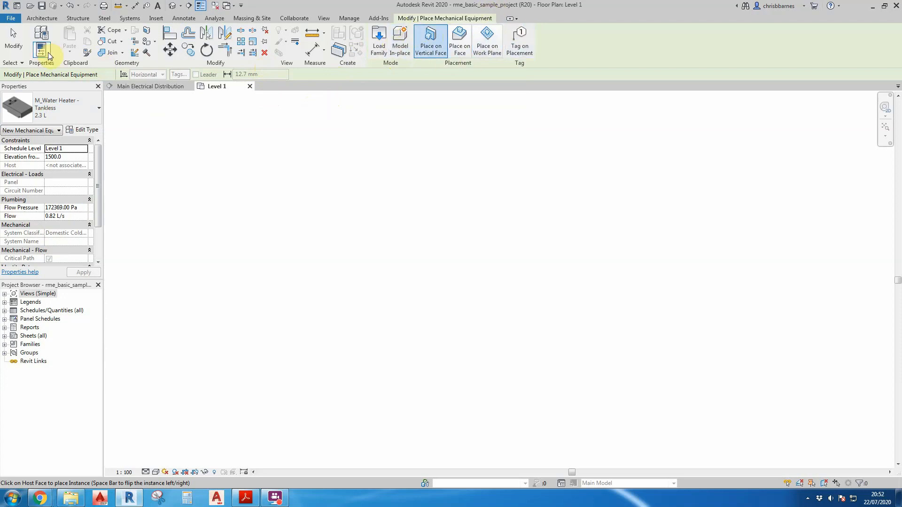
pyautogui.click(18, 40)
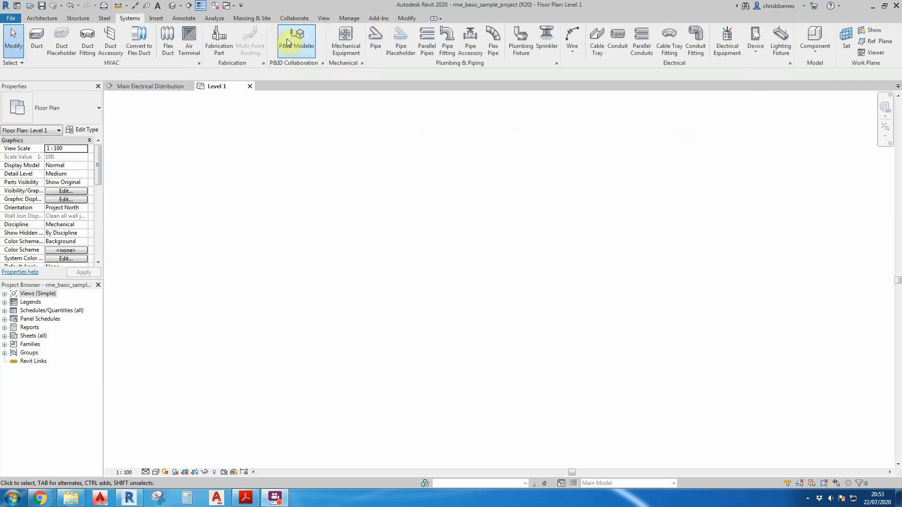
pyautogui.click(408, 18)
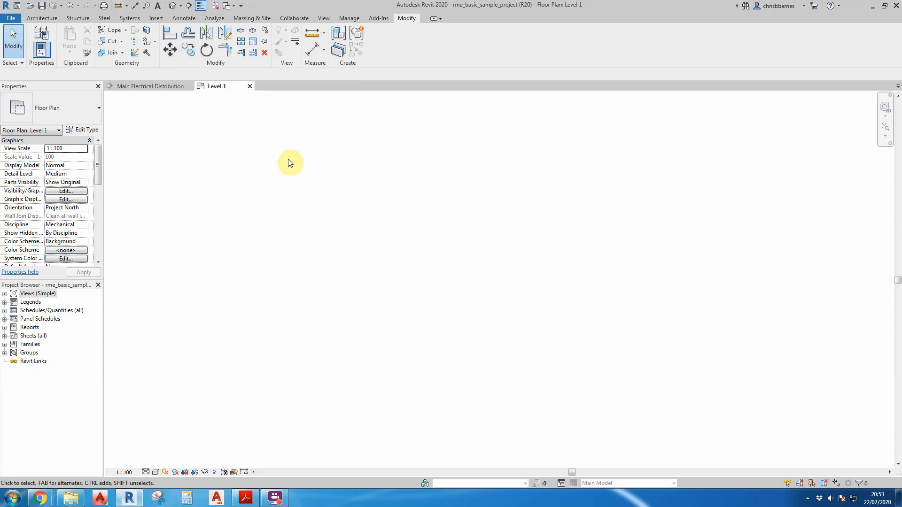
pyautogui.click(346, 182)
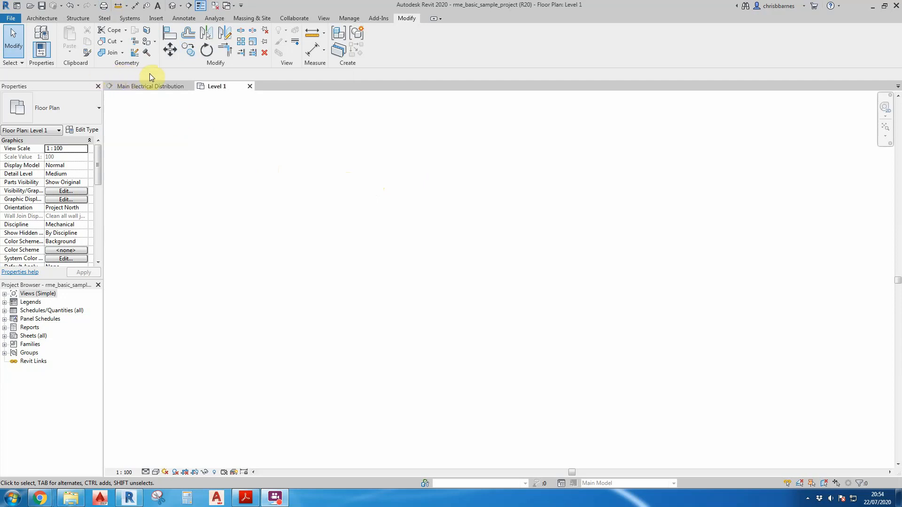
# - Draw a horizontal detail line about 9500 mm long in the Level 1 plan using the Electrical Power line style
pyautogui.click(181, 17)
pyautogui.click(238, 40)
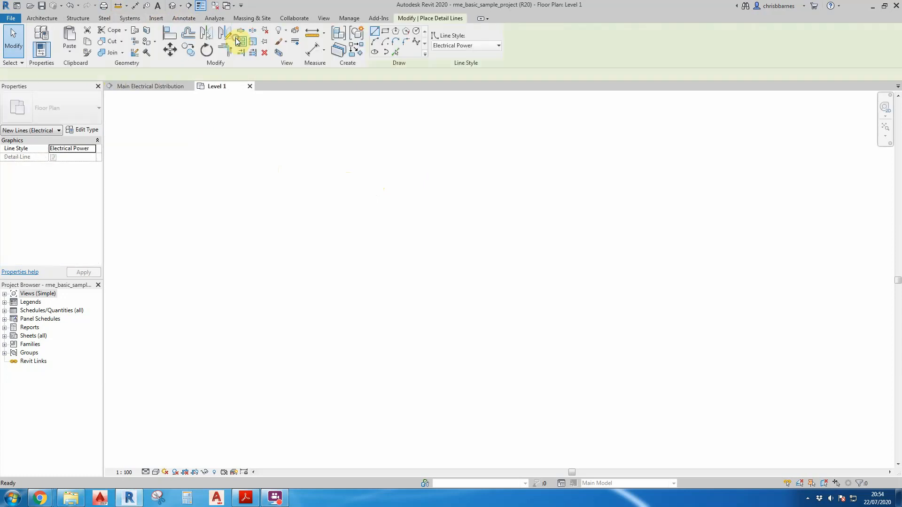
pyautogui.click(188, 172)
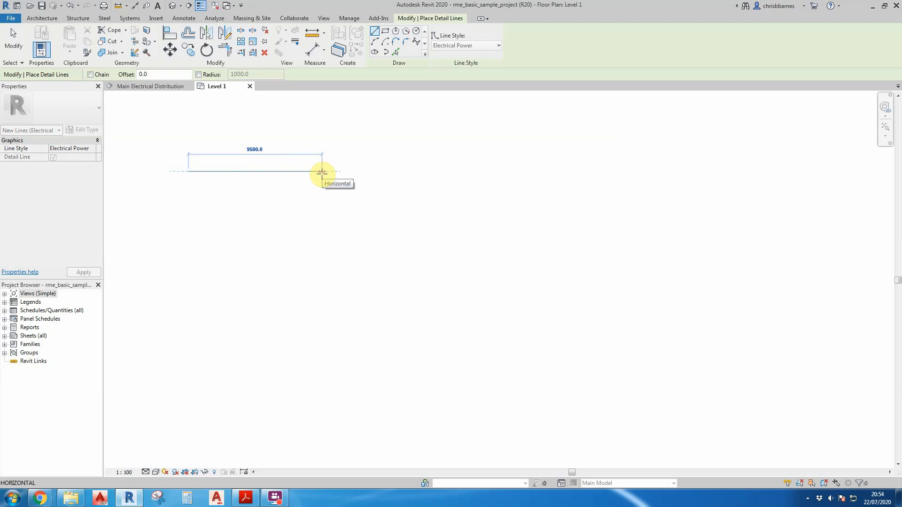
pyautogui.click(322, 172)
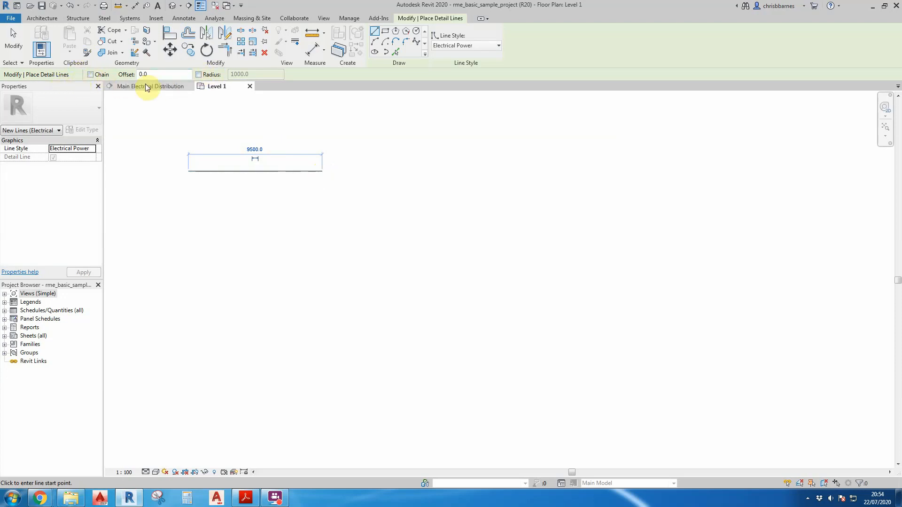
pyautogui.press('Escape')
pyautogui.press('Escape')
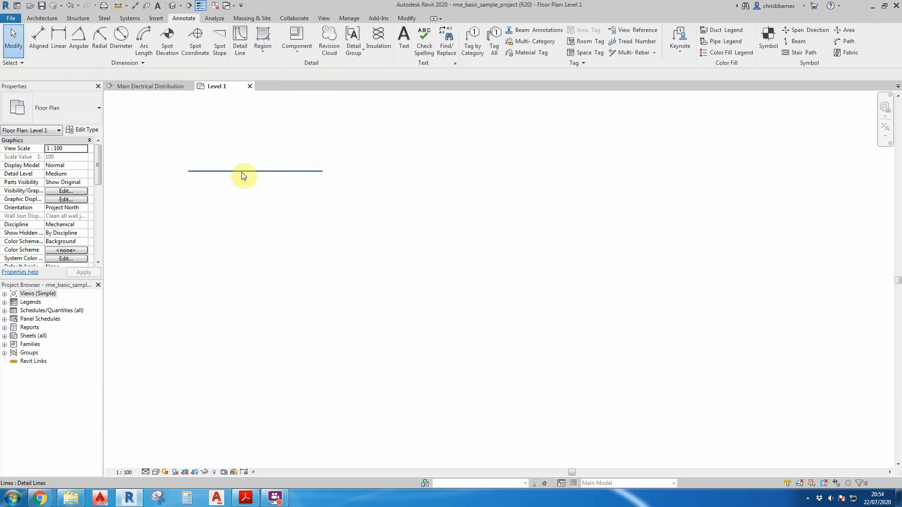
# - Rotate the horizontal detail line 45° counterclockwise about its midpoint
pyautogui.click(242, 171)
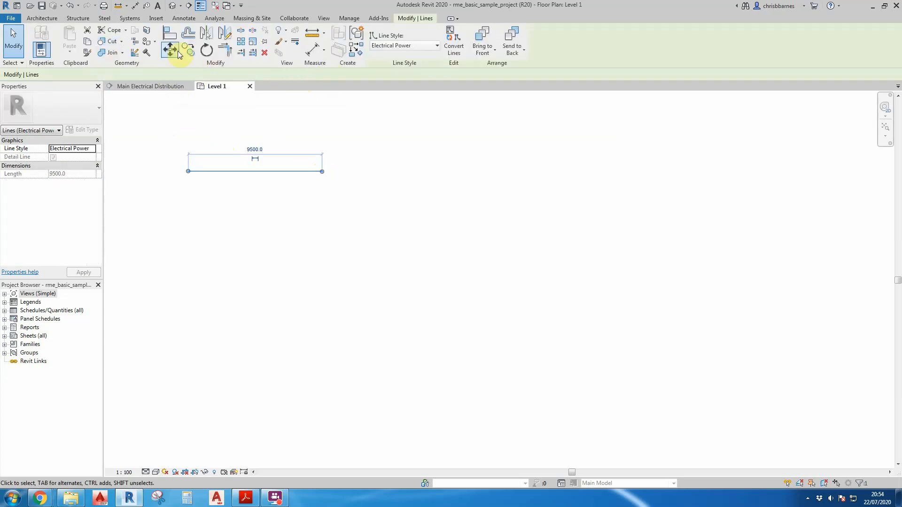
pyautogui.click(207, 51)
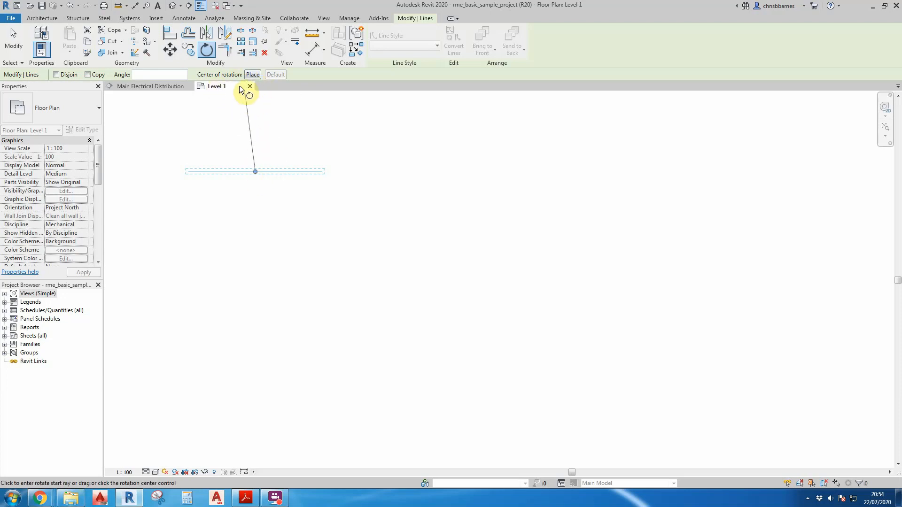
pyautogui.moveTo(255, 172)
pyautogui.mouseDown()
pyautogui.moveTo(230, 133)
pyautogui.moveTo(198, 170)
pyautogui.mouseUp()
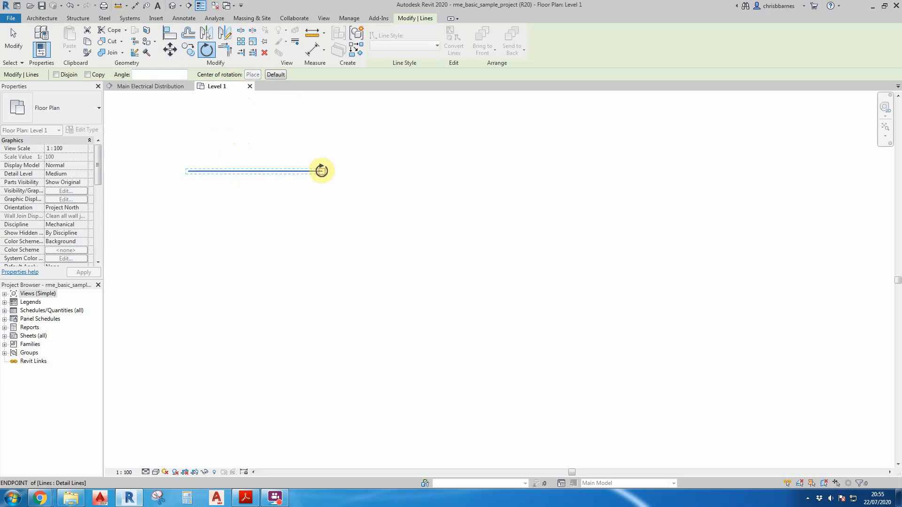
pyautogui.click(322, 170)
pyautogui.moveTo(320, 170)
pyautogui.mouseDown()
pyautogui.moveTo(220, 178)
pyautogui.moveTo(256, 172)
pyautogui.mouseUp()
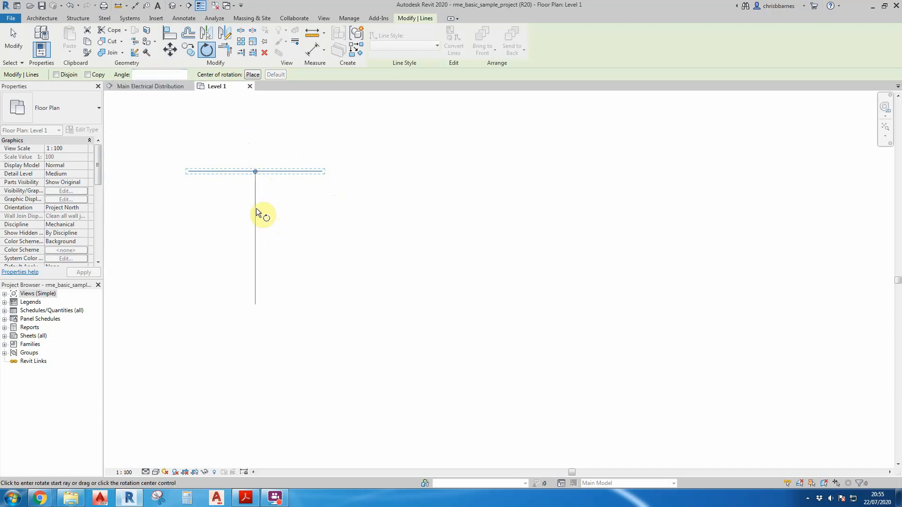
pyautogui.click(256, 210)
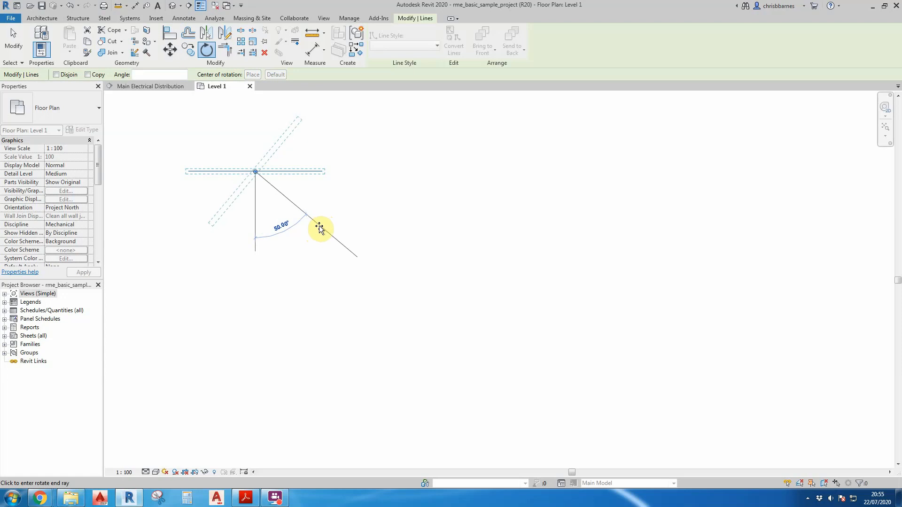
pyautogui.click(318, 228)
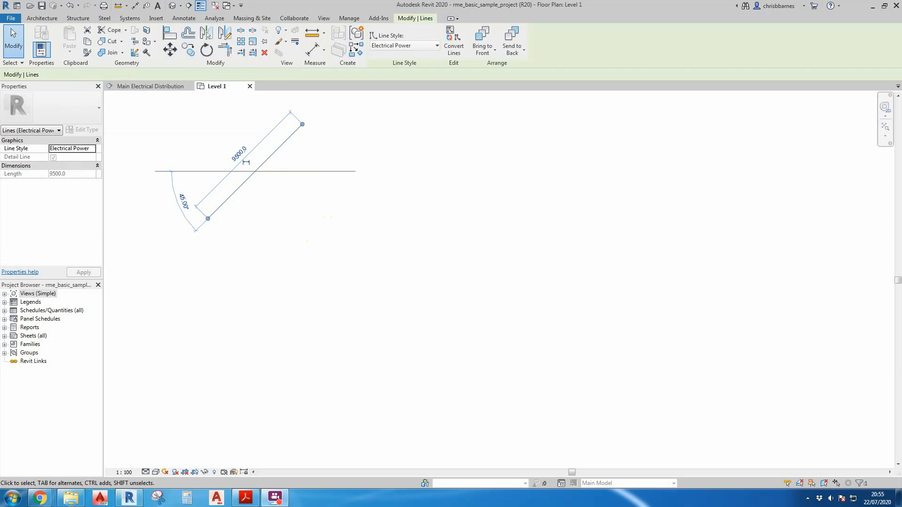
pyautogui.click(413, 211)
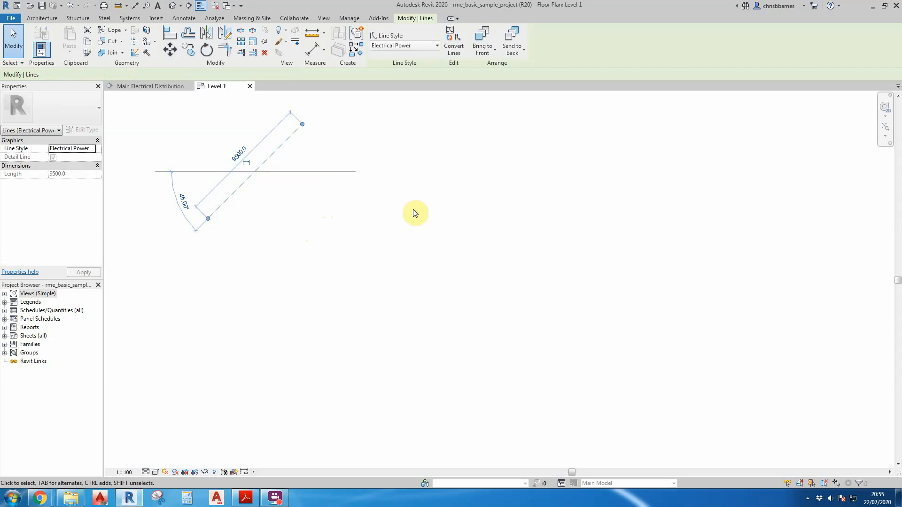
pyautogui.click(415, 213)
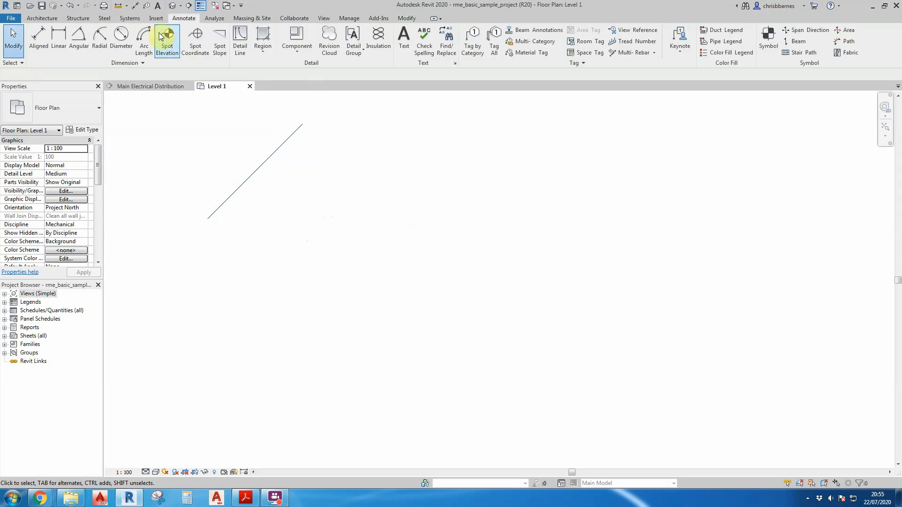
# - Start placing electrical equipment and look through the available transformer and panelboard types
pyautogui.click(129, 17)
pyautogui.click(727, 35)
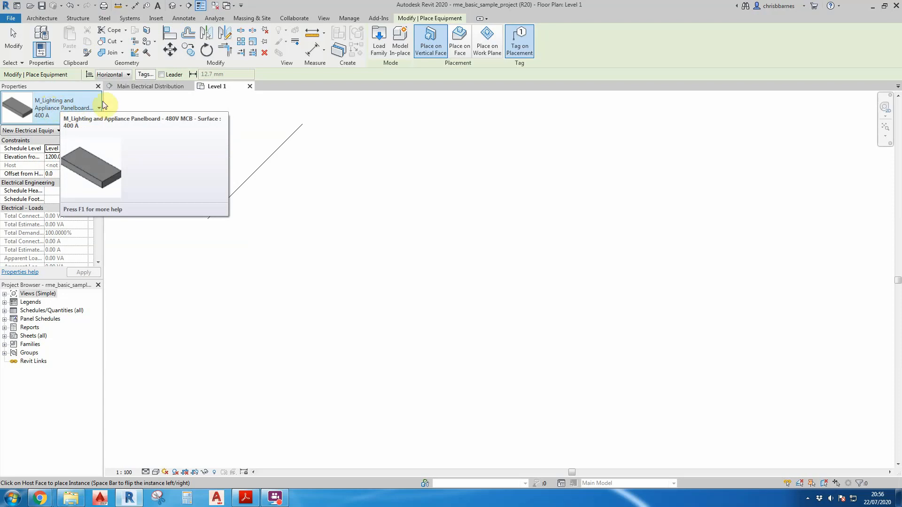
pyautogui.click(91, 117)
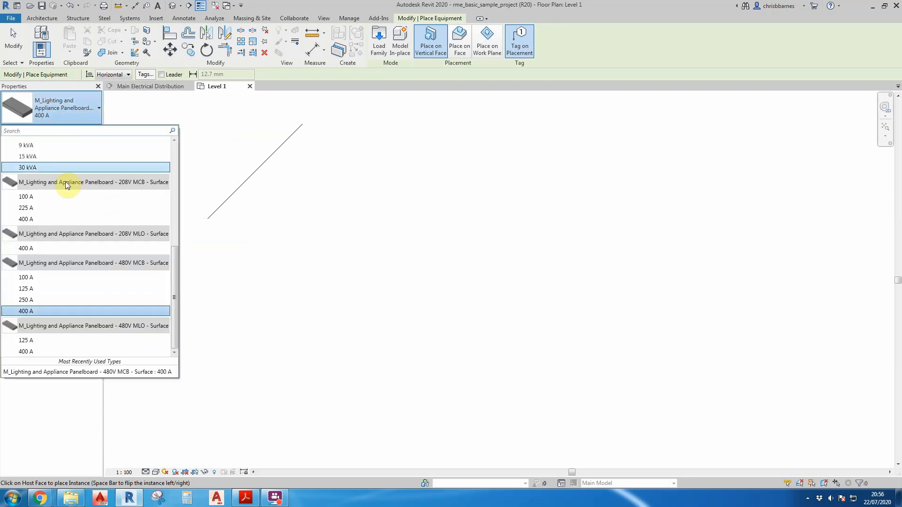
pyautogui.scroll(7, 65, 290)
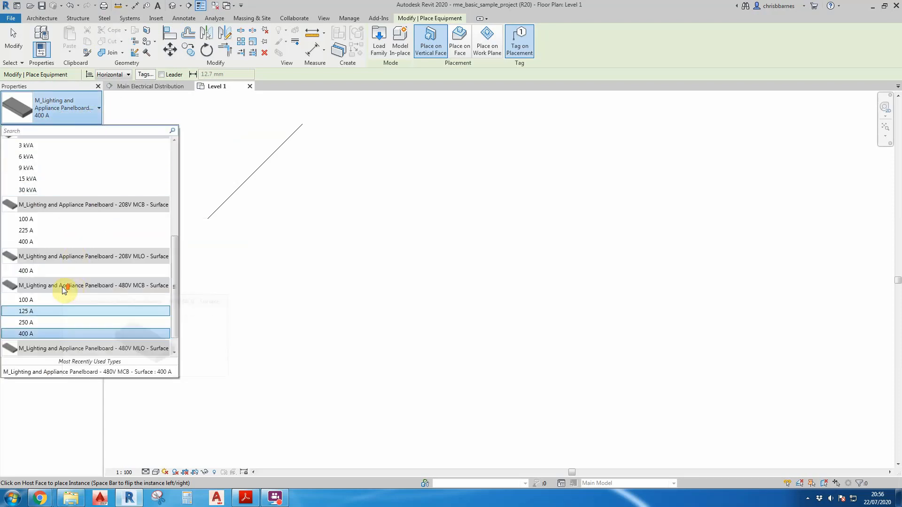
pyautogui.scroll(-4, 62, 287)
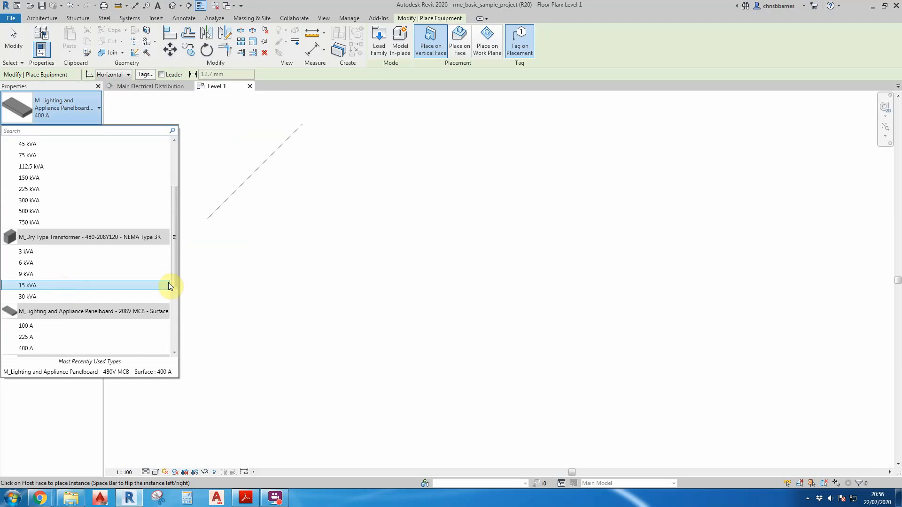
pyautogui.click(64, 111)
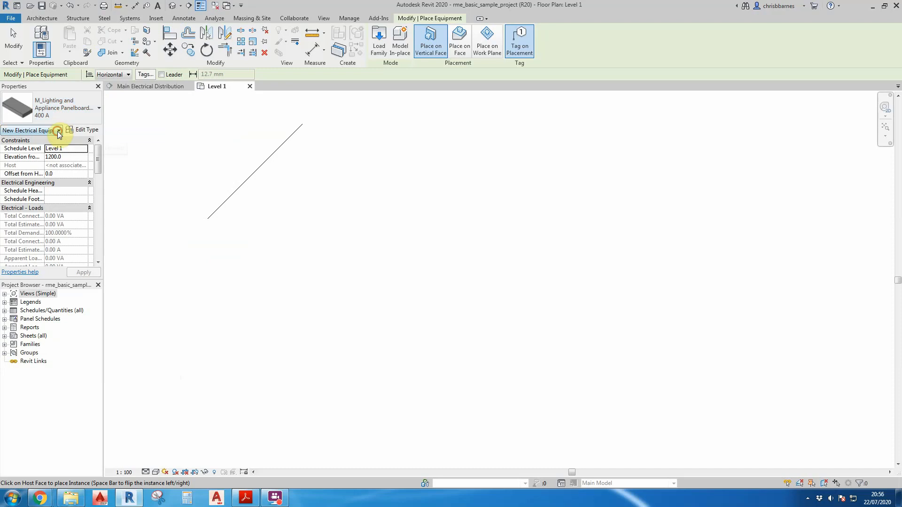
# - Review the properties filter choices and the type properties of the 400 A lighting and appliance panelboard without changing them
pyautogui.click(59, 130)
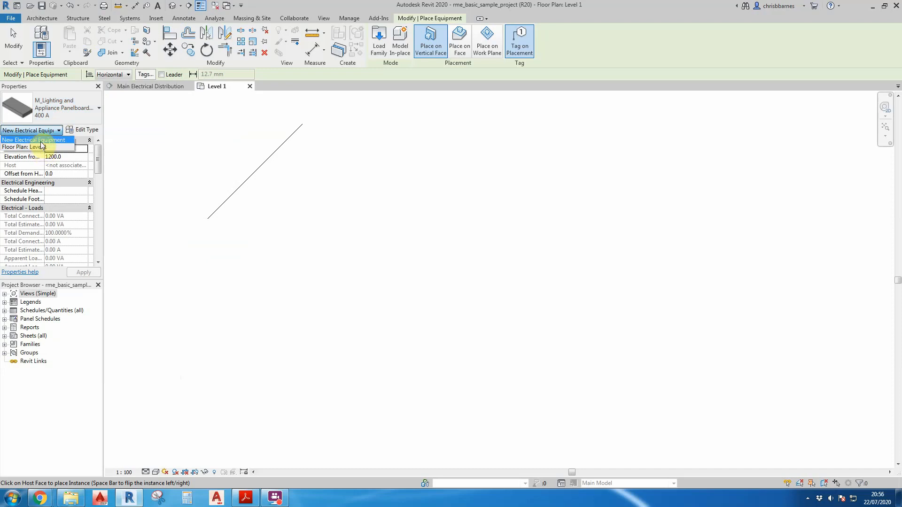
pyautogui.click(91, 134)
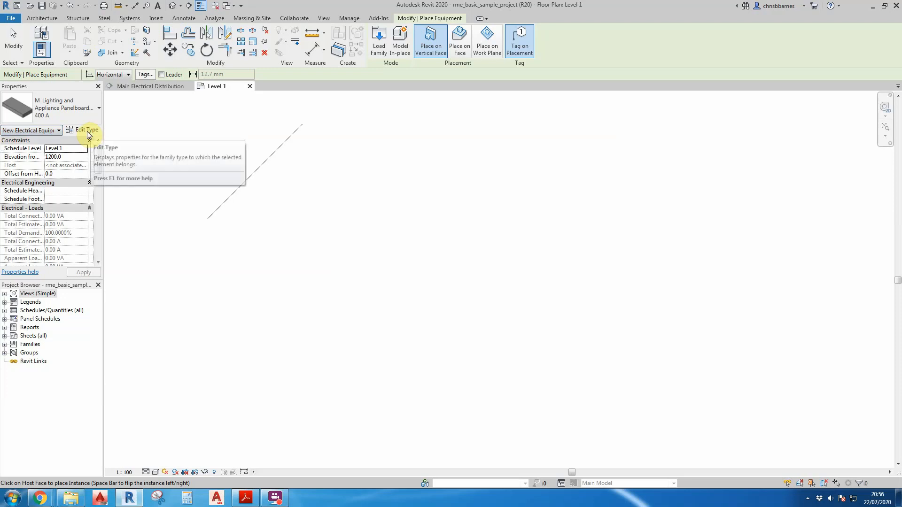
pyautogui.click(91, 134)
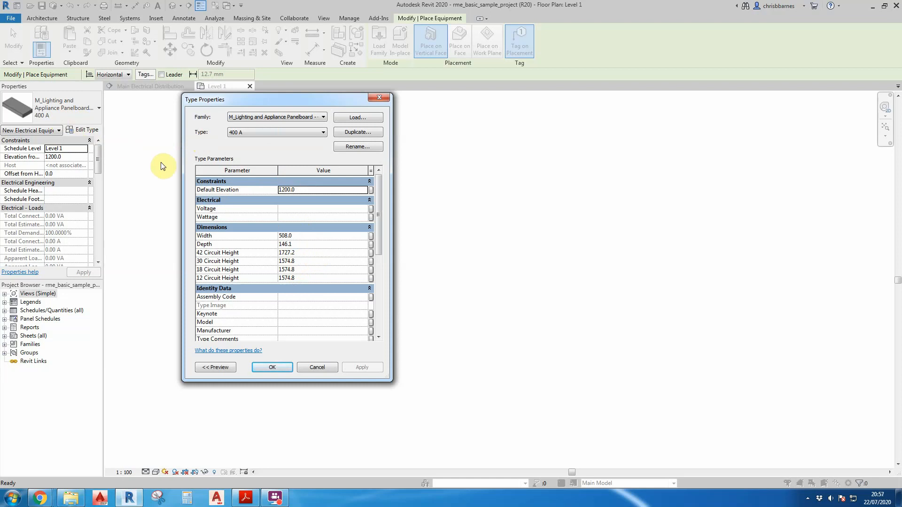
pyautogui.click(318, 367)
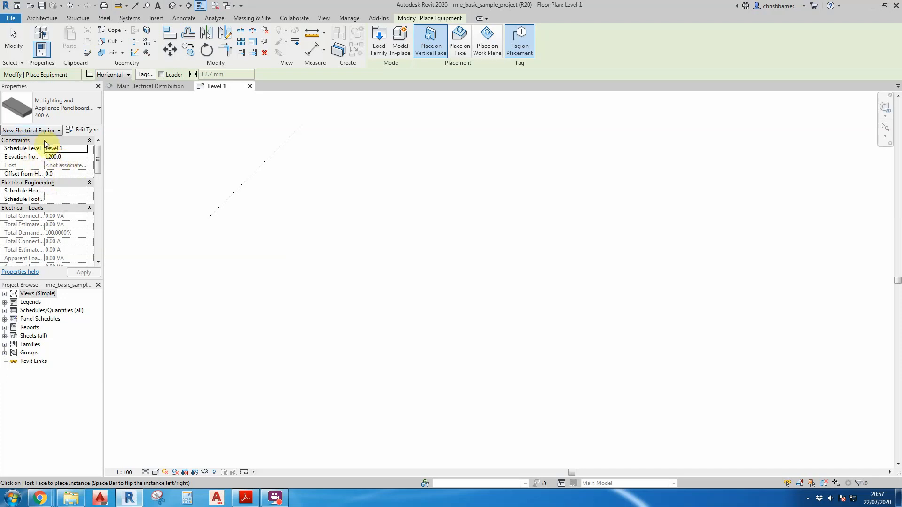
# - Set the new panelboard's elevation from level to 1000
pyautogui.click(66, 158)
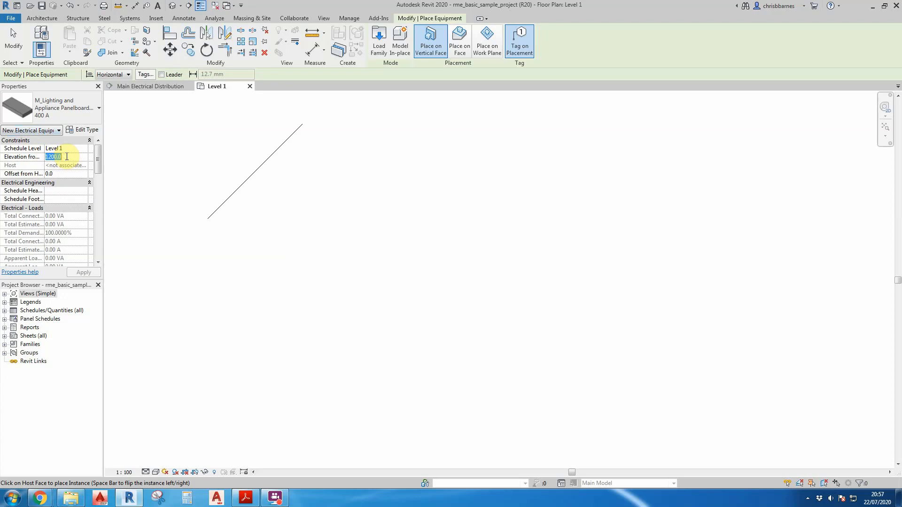
pyautogui.write('100')
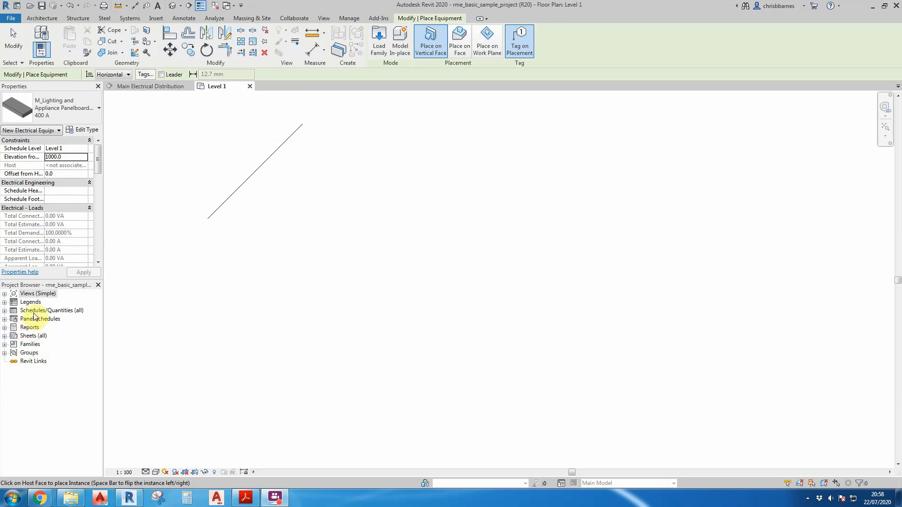
# - Expand the project's Power views and open the Main Electrical Distribution section
pyautogui.click(5, 296)
pyautogui.click(4, 294)
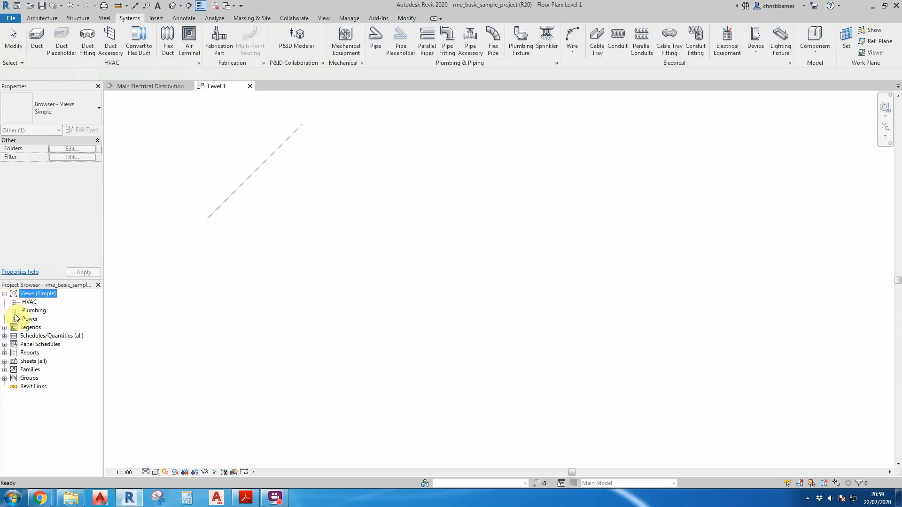
pyautogui.click(14, 319)
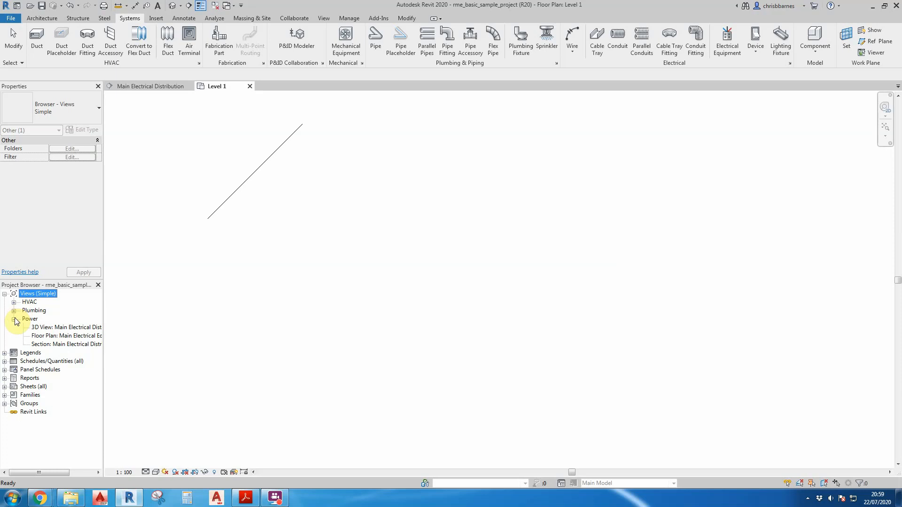
pyautogui.doubleClick(66, 345)
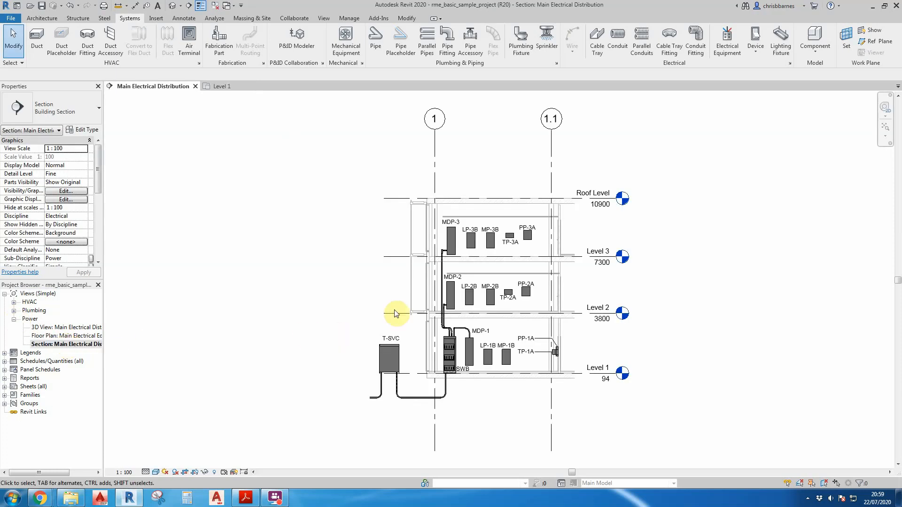
# - Open the Main Electrical Equipment Room floor plan and fit its contents to the view
pyautogui.doubleClick(57, 336)
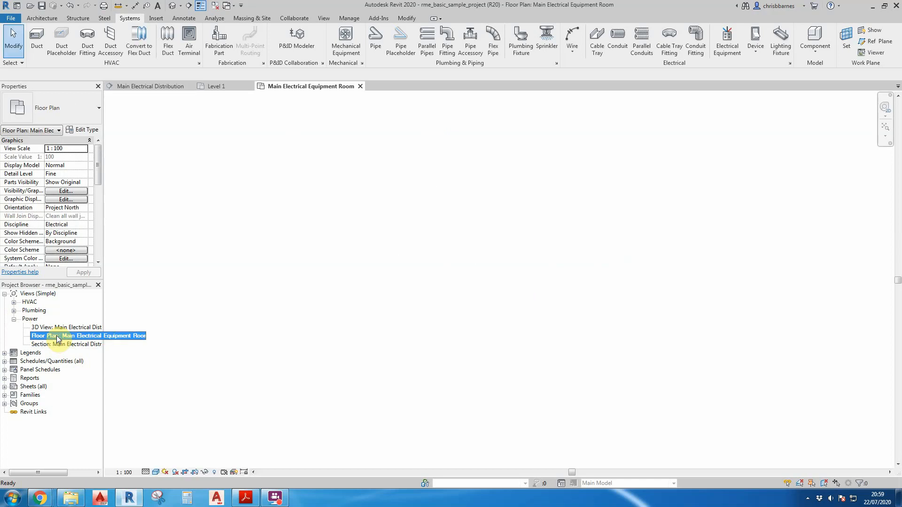
pyautogui.rightClick(280, 324)
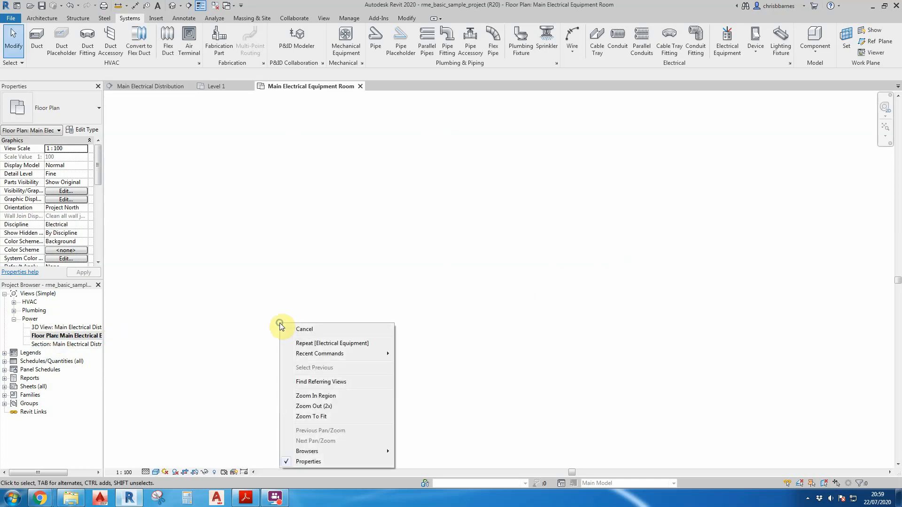
pyautogui.click(313, 417)
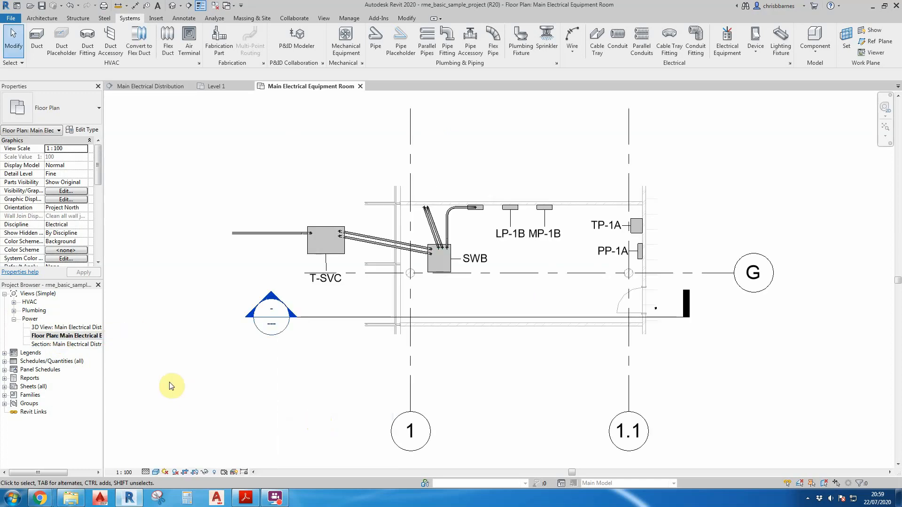
# - Expand the HVAC views, open the Typical Room WSHP floor plan and fit its contents to the view
pyautogui.click(14, 302)
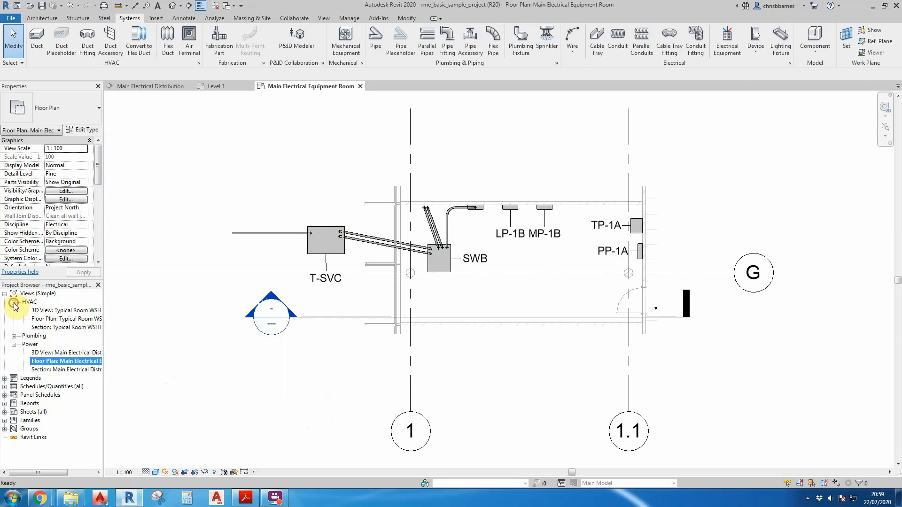
pyautogui.doubleClick(55, 320)
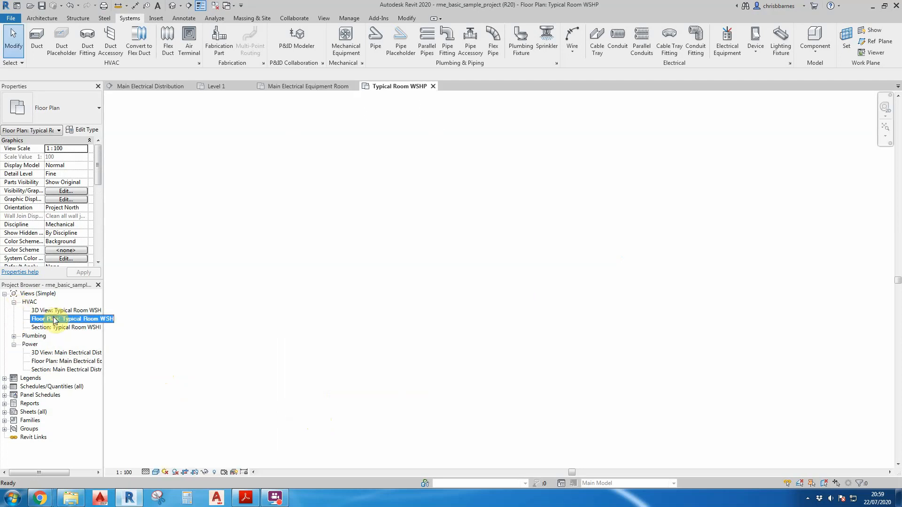
pyautogui.rightClick(284, 289)
pyautogui.click(315, 383)
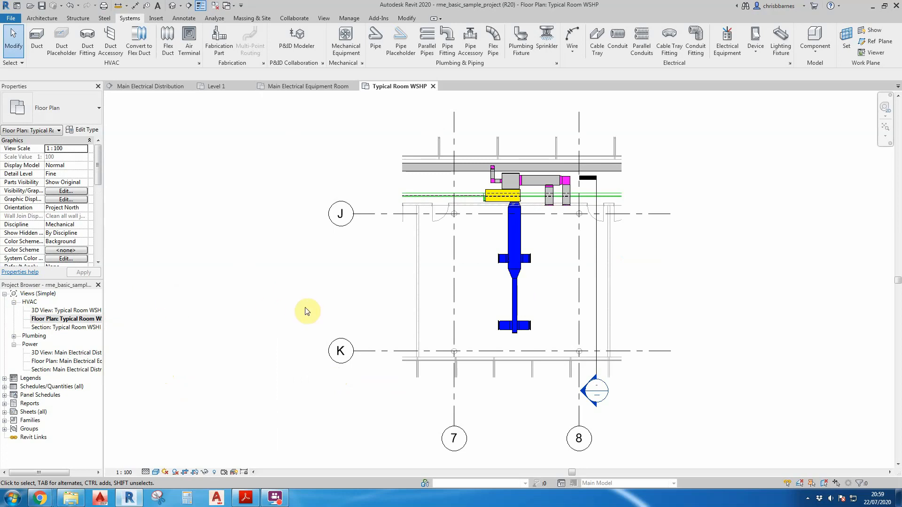
pyautogui.rightClick(208, 327)
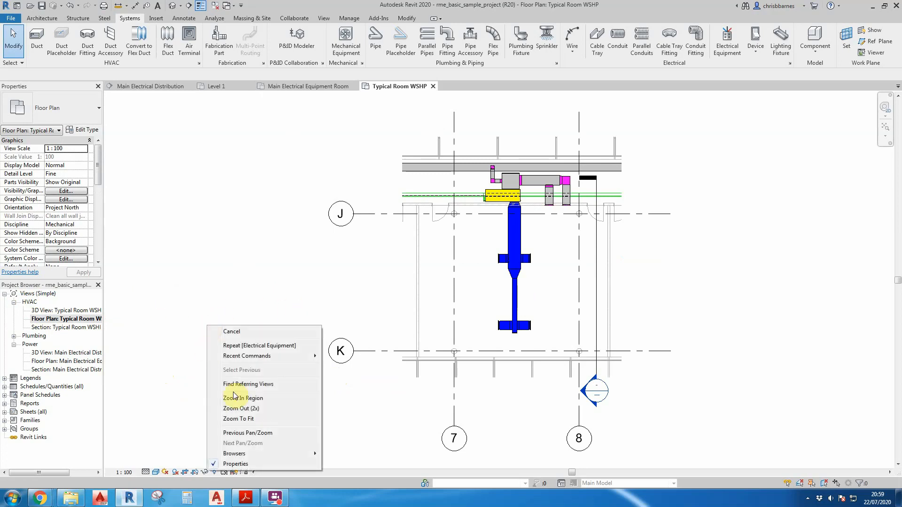
pyautogui.click(196, 294)
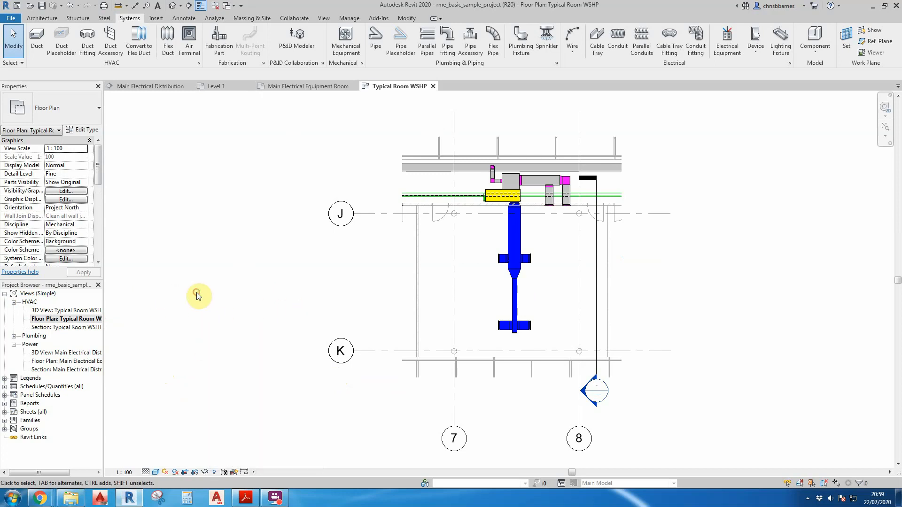
# - Return to the Main Electrical Equipment Room floor plan and examine its extent at different zoom levels
pyautogui.doubleClick(71, 361)
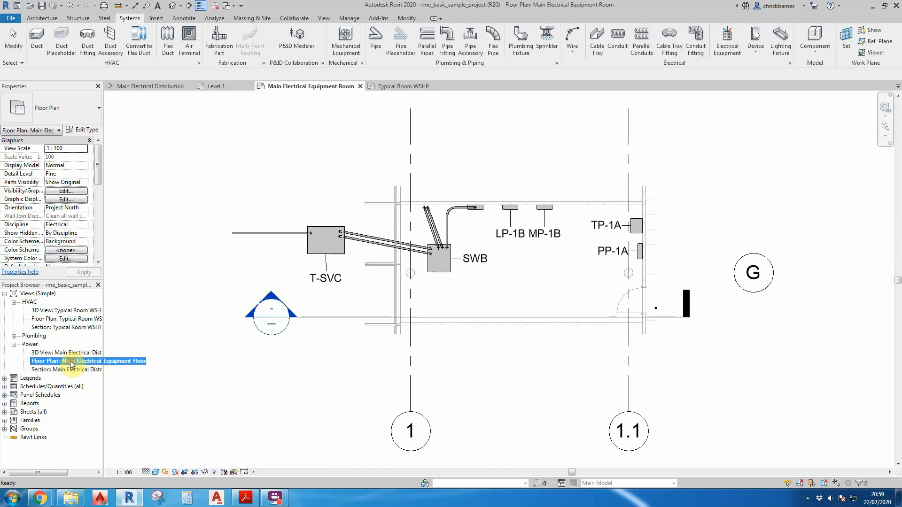
pyautogui.scroll(-8, 331, 284)
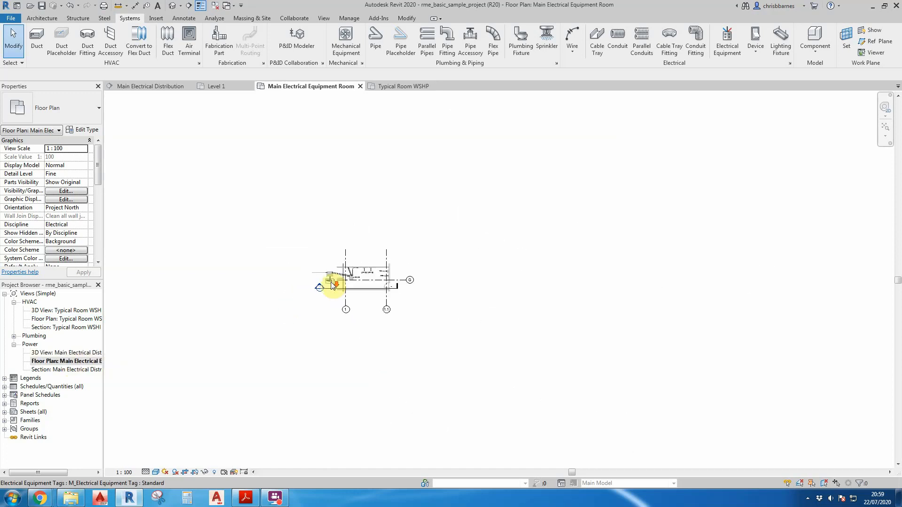
pyautogui.scroll(3, 685, 270)
pyautogui.scroll(-2, 684, 270)
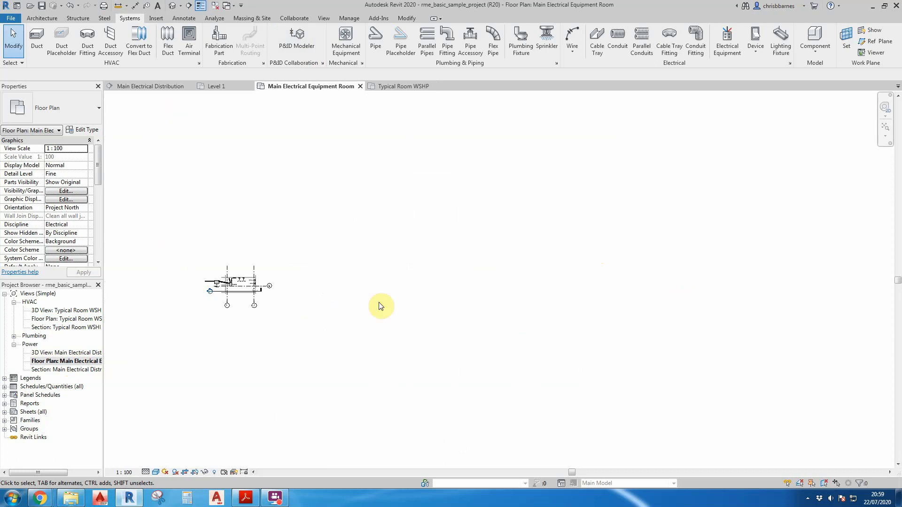
# - Switch to the Main Electrical Distribution section, then examine the whole building layout in the Level 1 plan
pyautogui.click(153, 86)
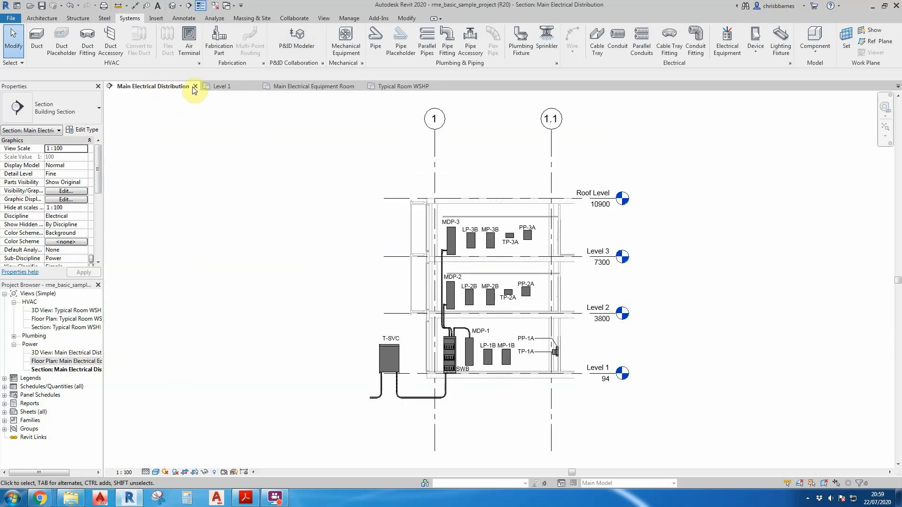
pyautogui.click(217, 86)
pyautogui.scroll(-5, 348, 302)
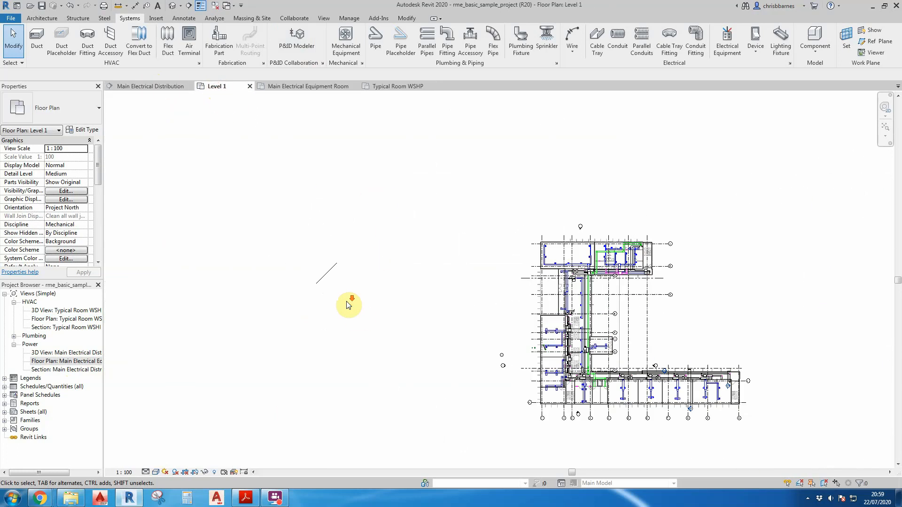
pyautogui.scroll(2, 642, 376)
pyautogui.scroll(2, 641, 375)
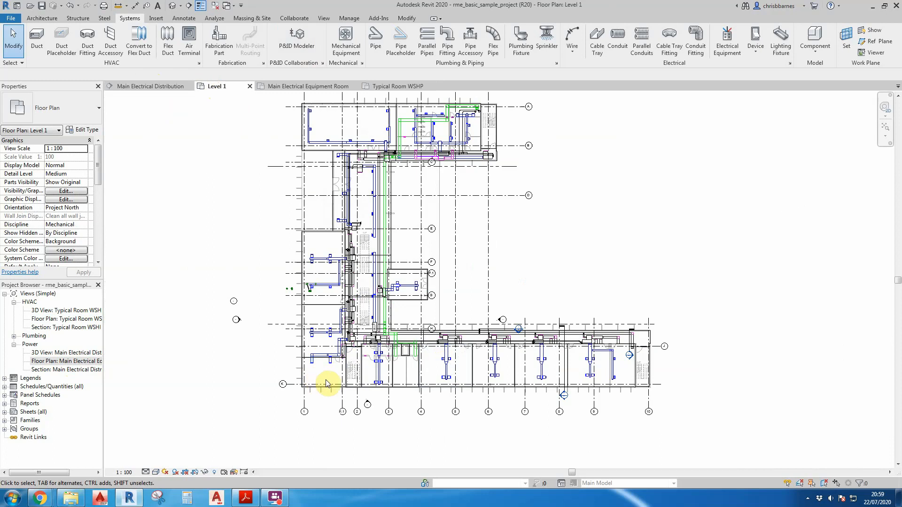
# - View the Typical Room WSHP floor plan, dismiss the save reminder without saving, and return to the Level 1 plan
pyautogui.doubleClick(77, 319)
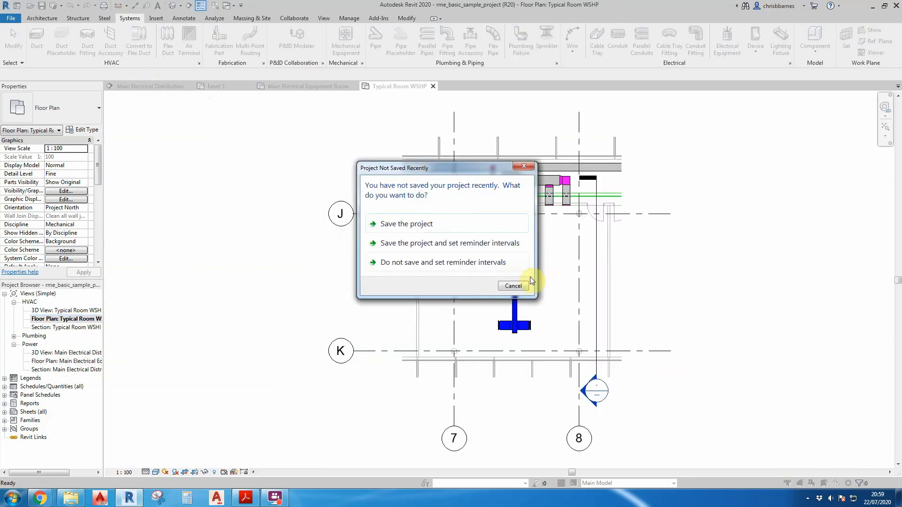
pyautogui.click(512, 286)
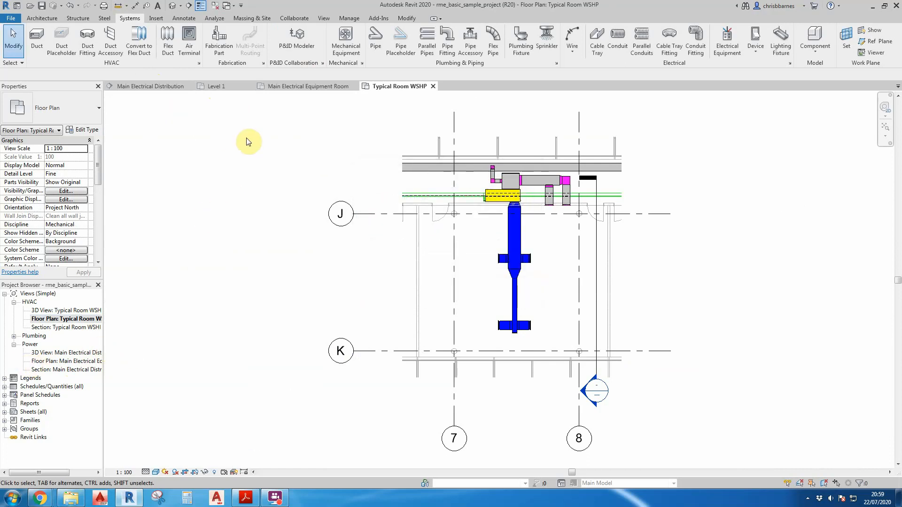
pyautogui.click(222, 90)
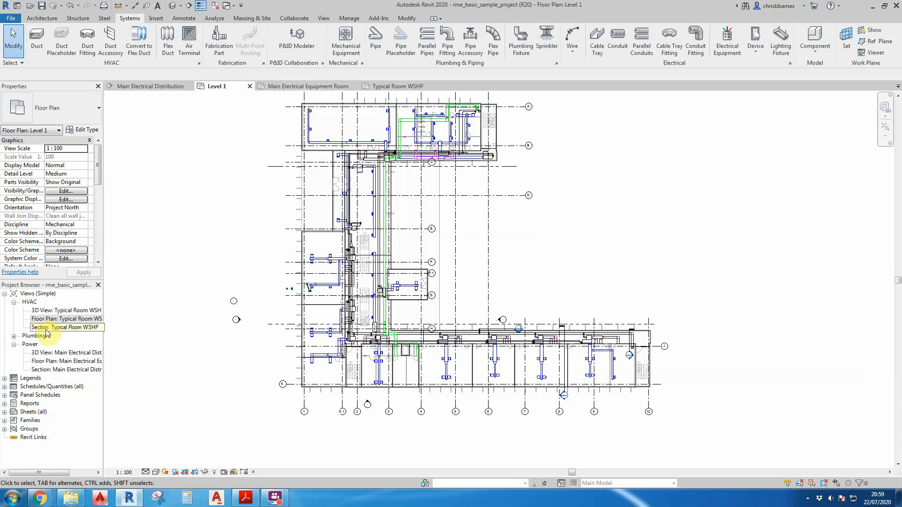
# - Switch to the open Typical Room WSHP floor plan and bring its drawing back with Zoom To Fit
pyautogui.click(391, 88)
pyautogui.scroll(-3, 579, 245)
pyautogui.scroll(5, 289, 217)
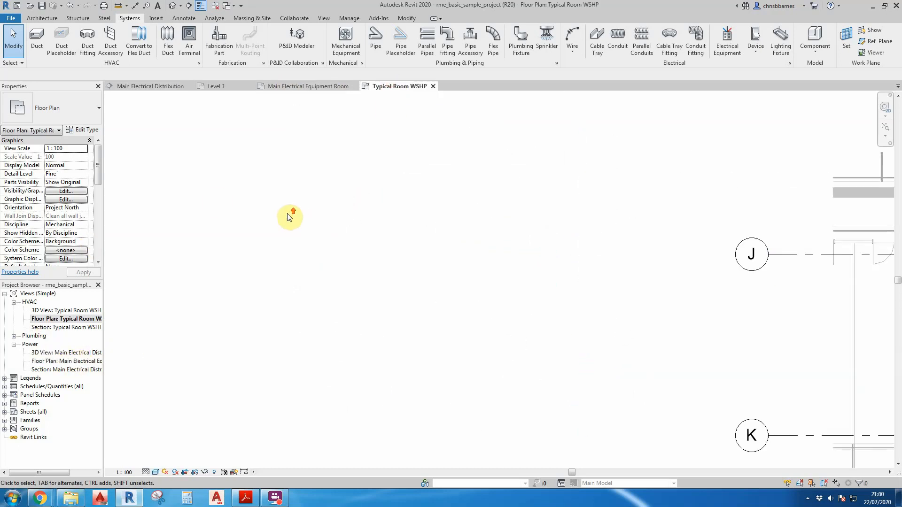
pyautogui.scroll(2, 289, 217)
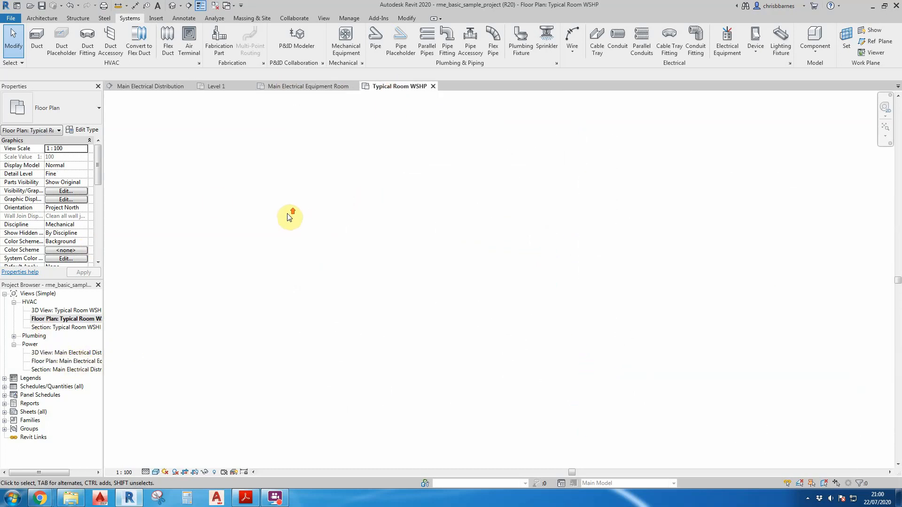
pyautogui.rightClick(261, 267)
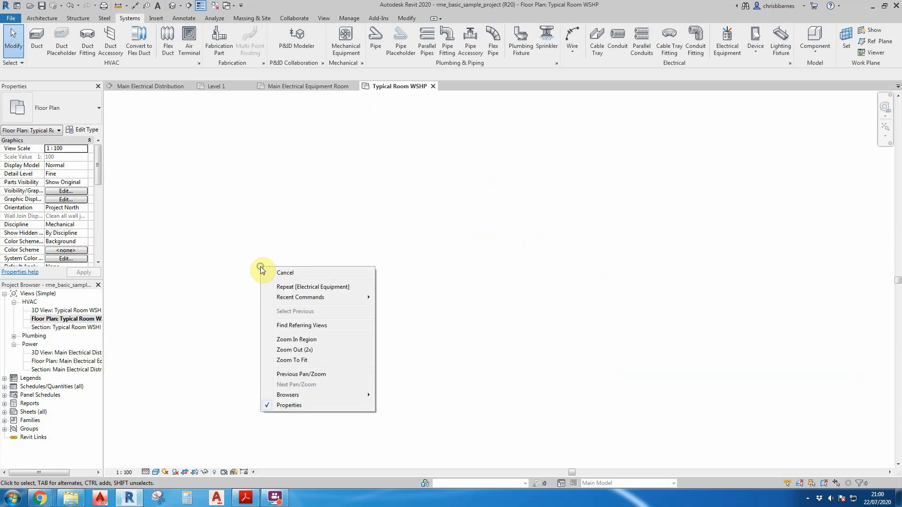
pyautogui.click(286, 361)
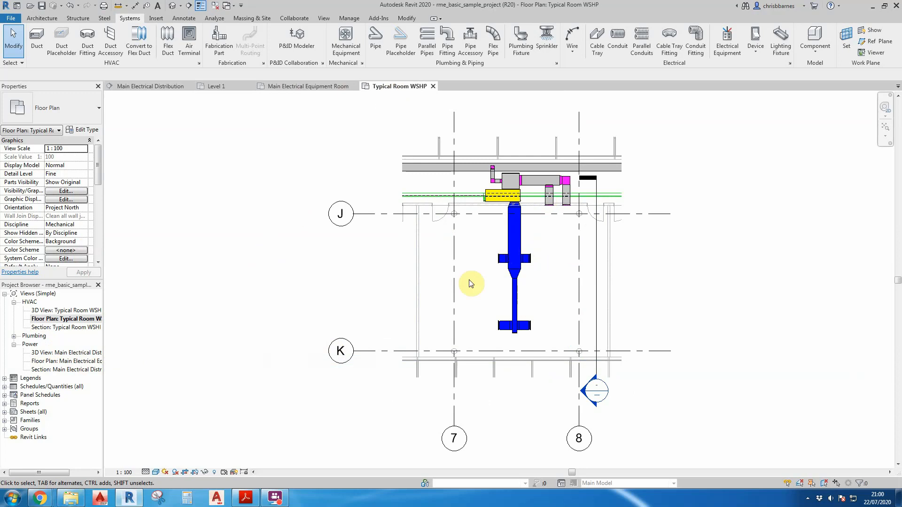
pyautogui.scroll(-6, 470, 283)
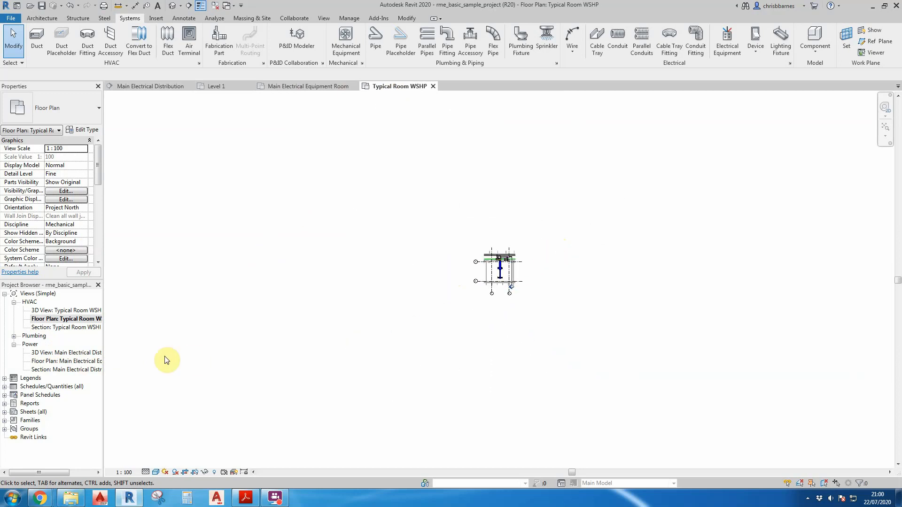
pyautogui.scroll(-3, 298, 359)
pyautogui.scroll(5, 173, 425)
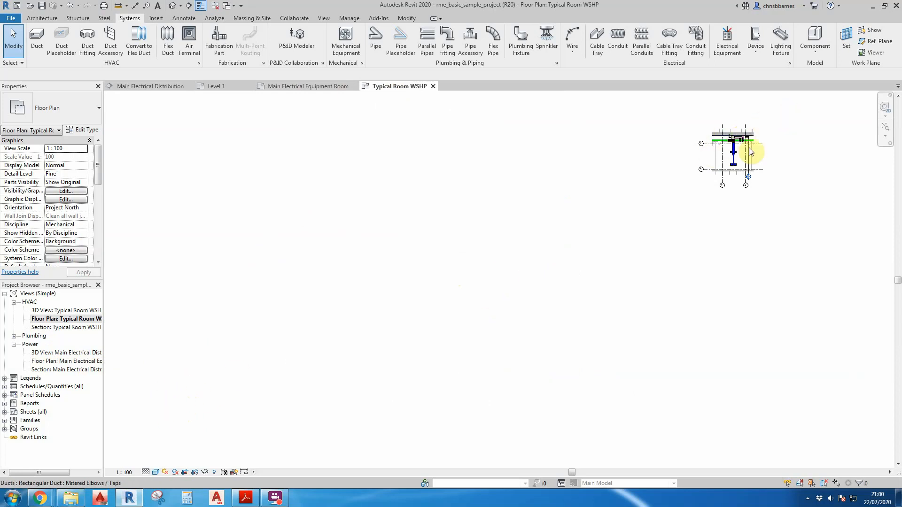
pyautogui.scroll(-2, 695, 173)
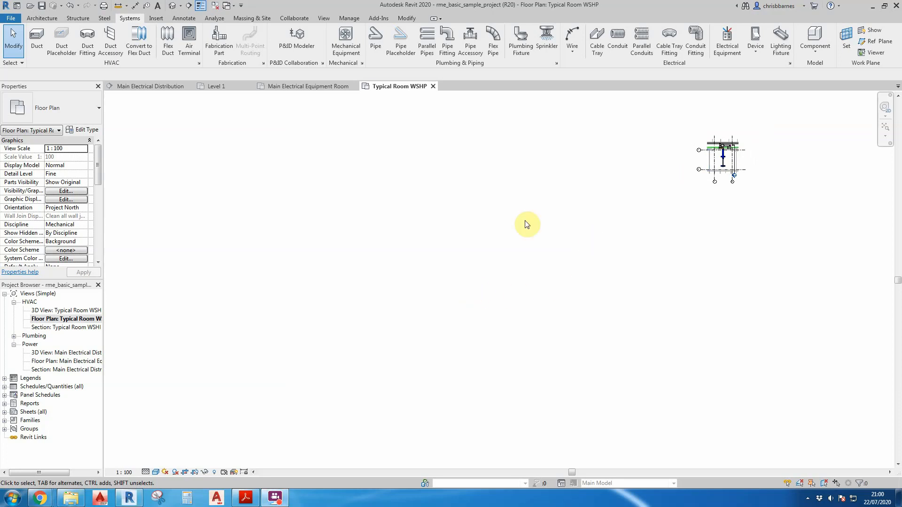
# - Collapse the HVAC and Power view groups, then search the Project Browser for "hvac" and close the search
pyautogui.click(14, 303)
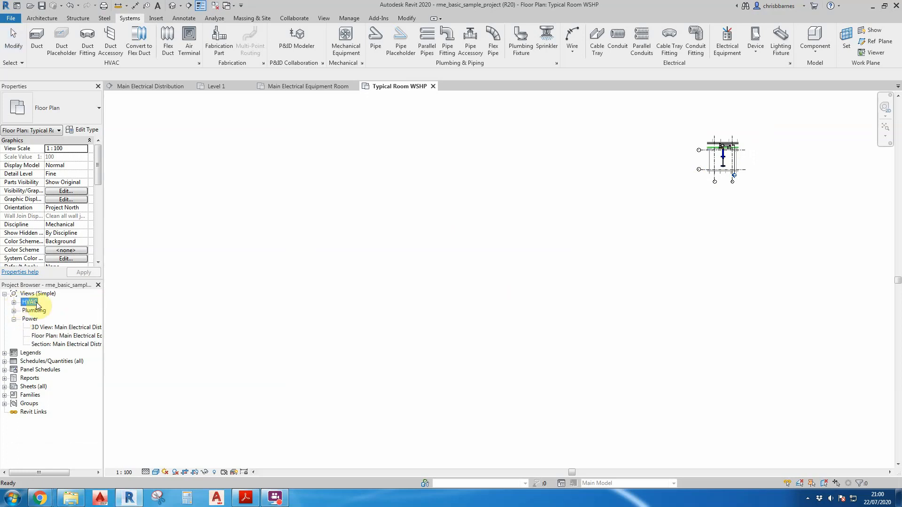
pyautogui.click(14, 320)
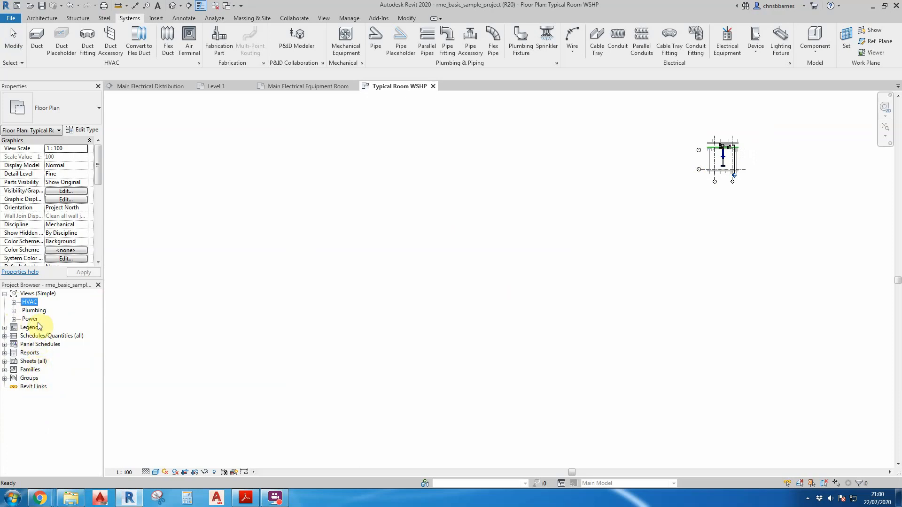
pyautogui.rightClick(37, 295)
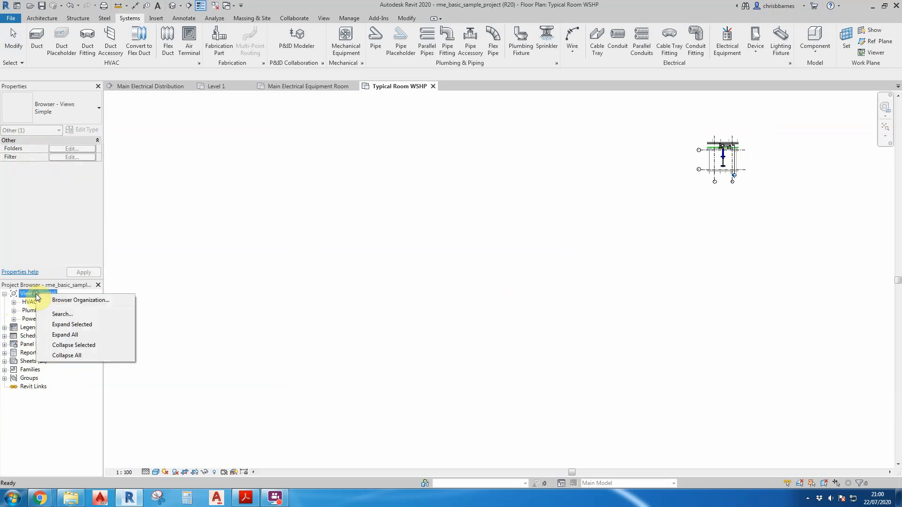
pyautogui.click(61, 314)
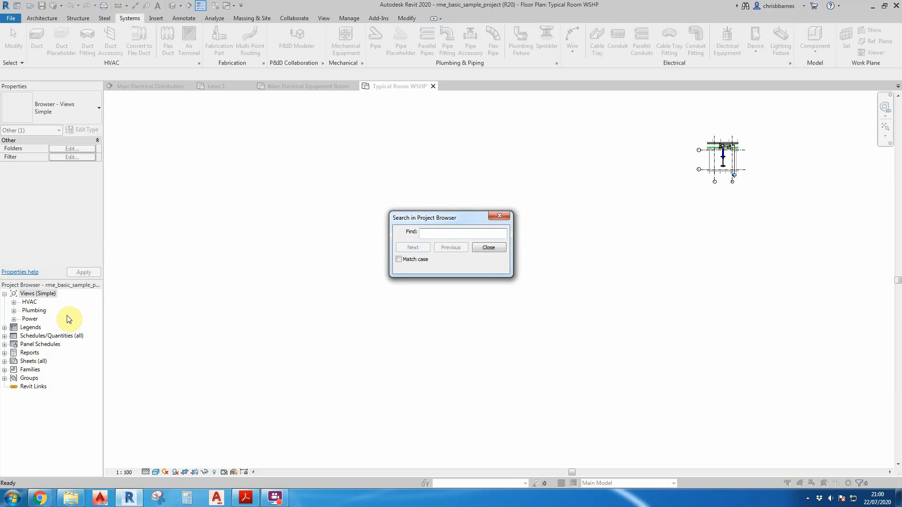
pyautogui.write('hvac')
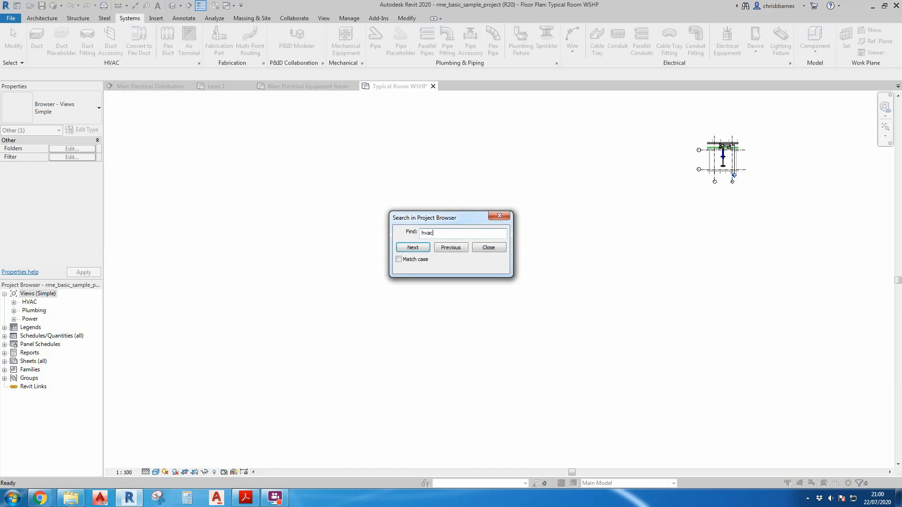
pyautogui.click(416, 245)
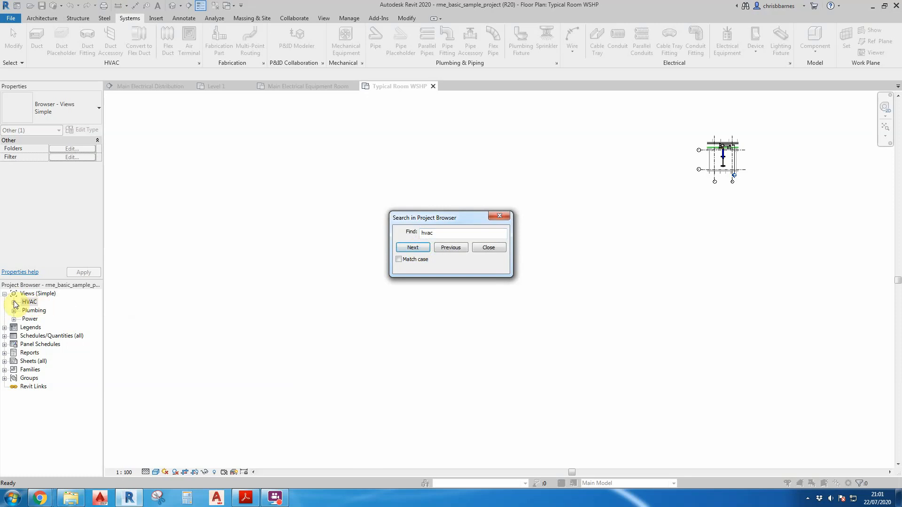
pyautogui.click(488, 247)
# - Expand the HVAC view group, then step forward and back through the "hvac" matches in the Project Browser
pyautogui.doubleClick(27, 303)
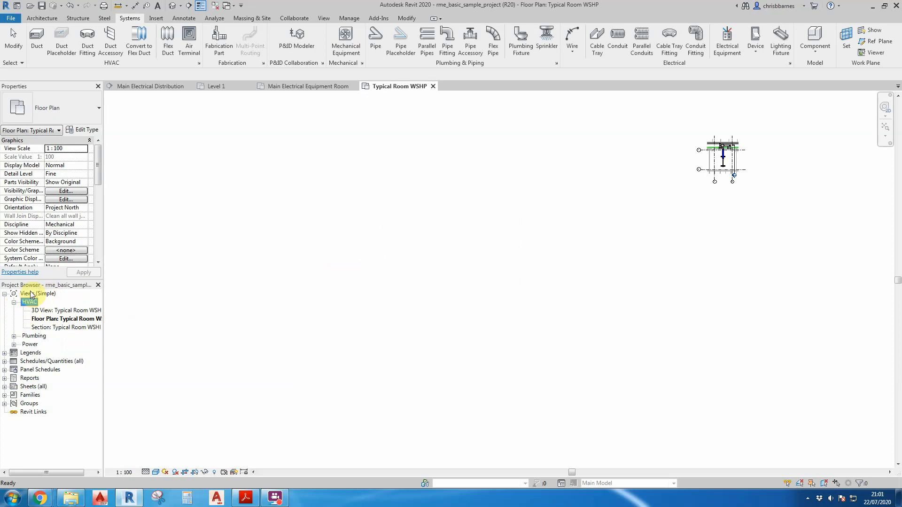
pyautogui.rightClick(30, 295)
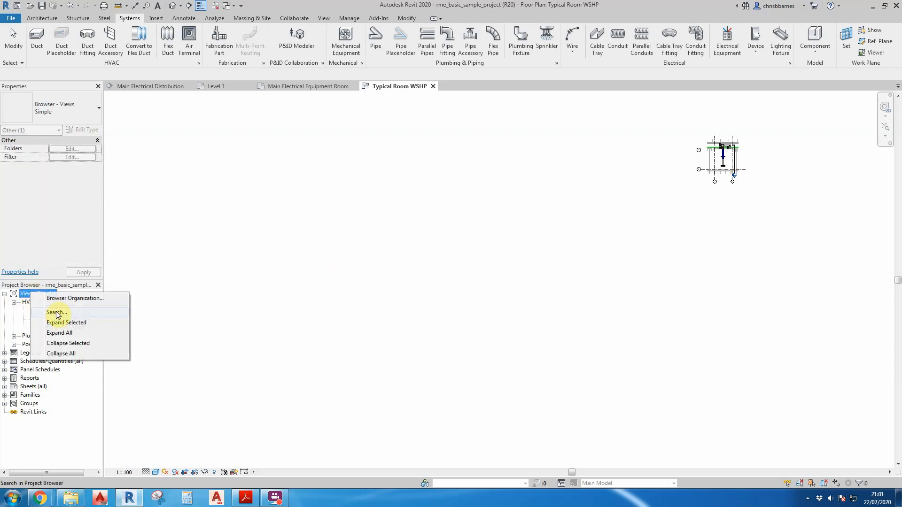
pyautogui.click(58, 315)
pyautogui.click(423, 249)
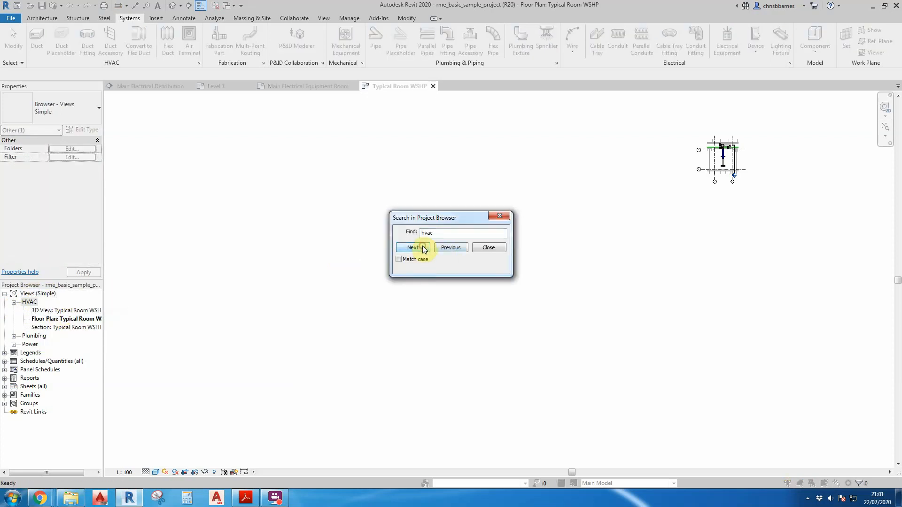
pyautogui.click(424, 249)
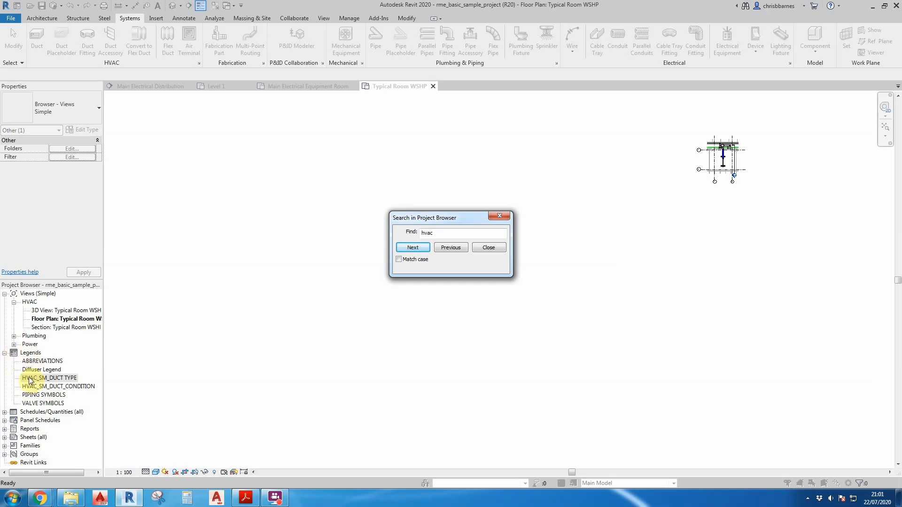
pyautogui.click(413, 248)
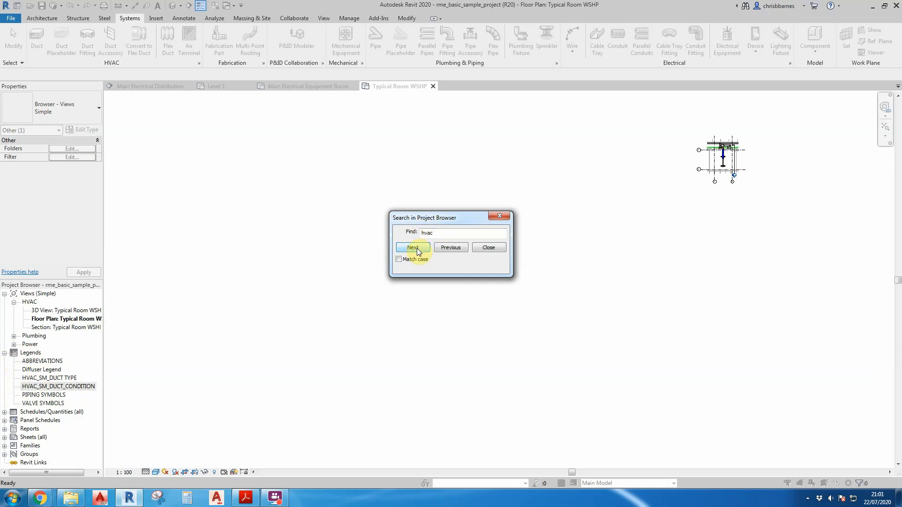
pyautogui.click(415, 248)
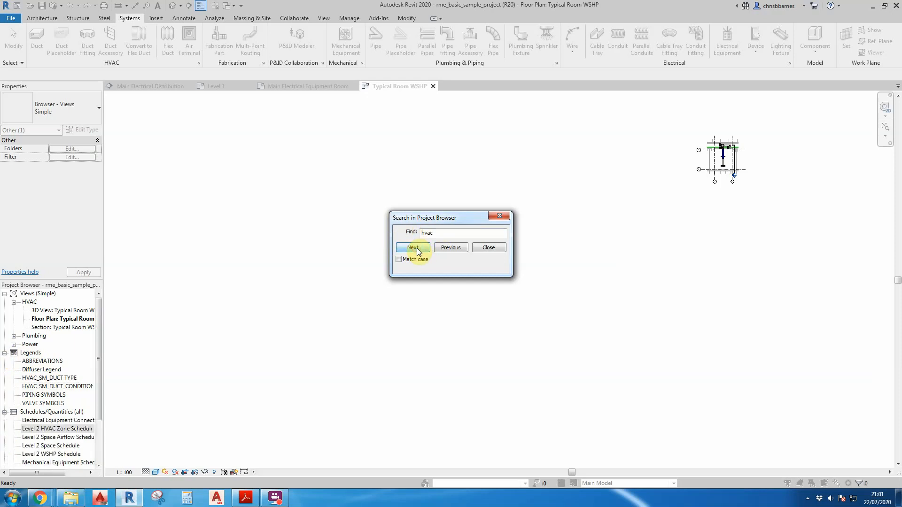
pyautogui.click(446, 248)
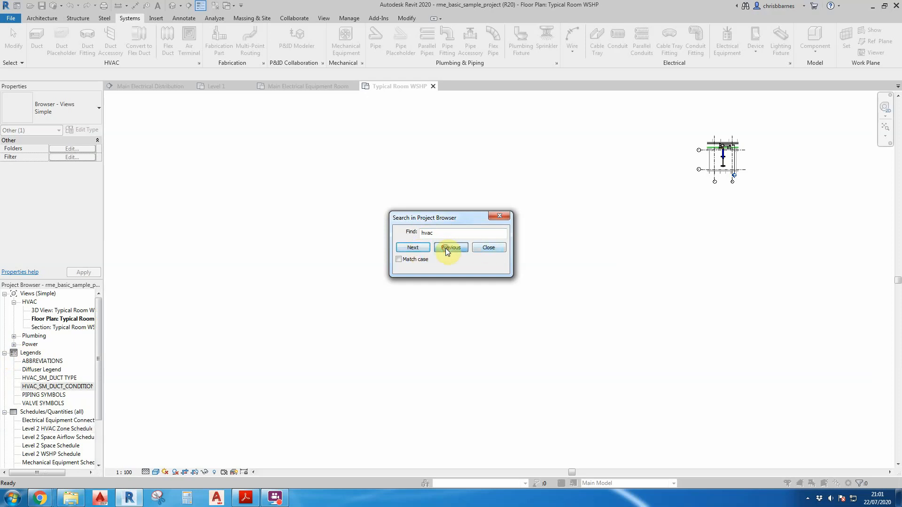
pyautogui.click(489, 248)
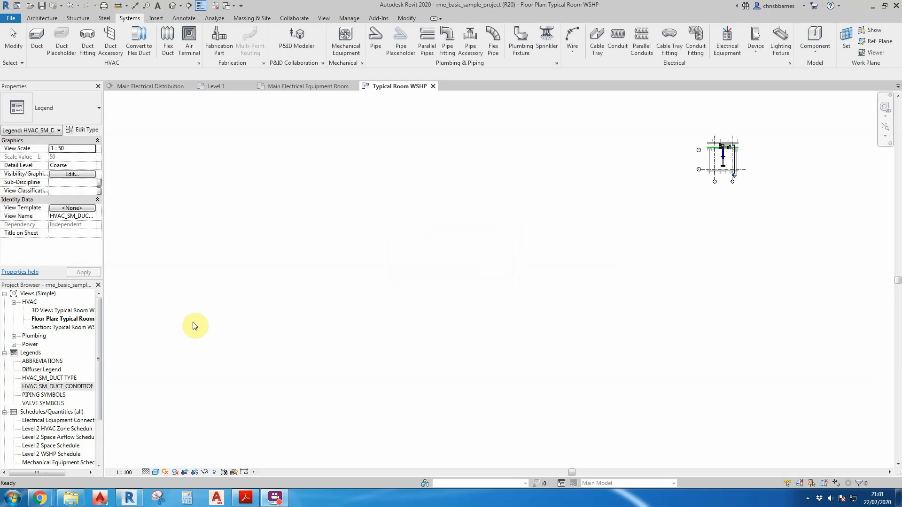
# - View the Main Electrical Equipment Room floor plan from the Power group, then examine the Typical Room WSHP floor plan again
pyautogui.click(13, 344)
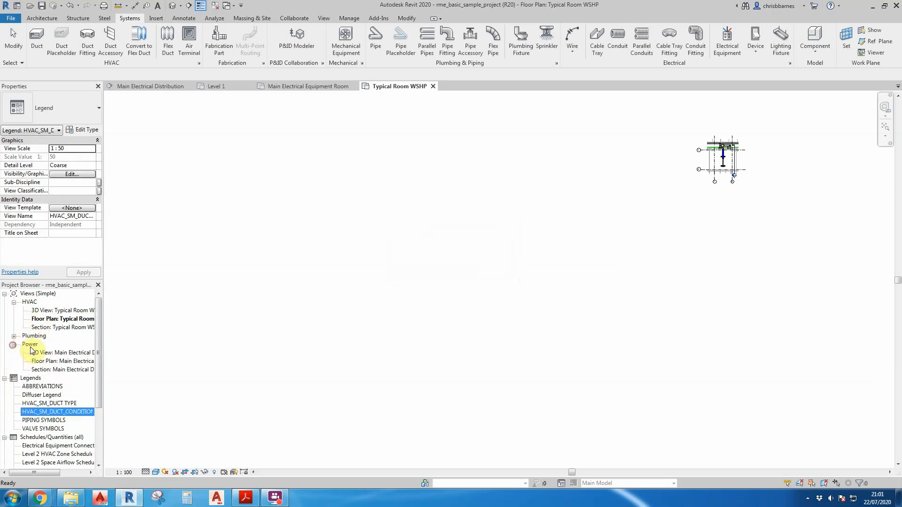
pyautogui.doubleClick(56, 362)
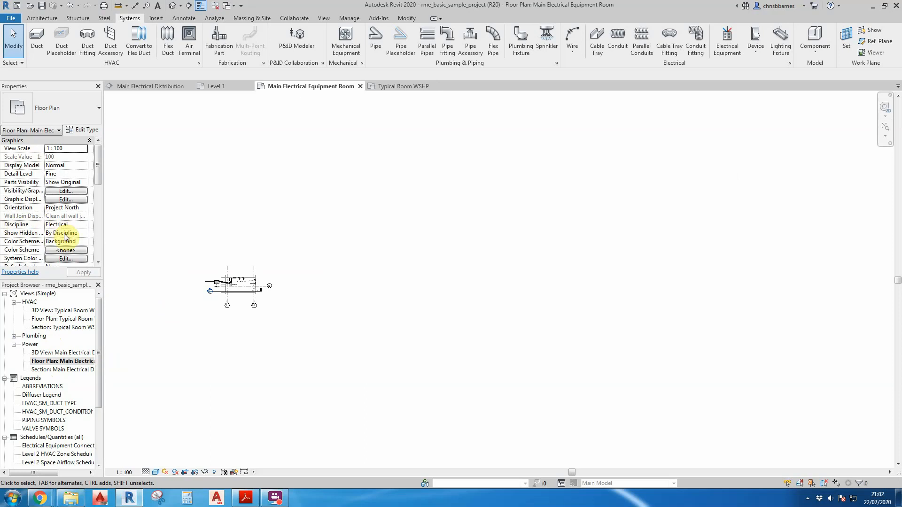
pyautogui.doubleClick(66, 323)
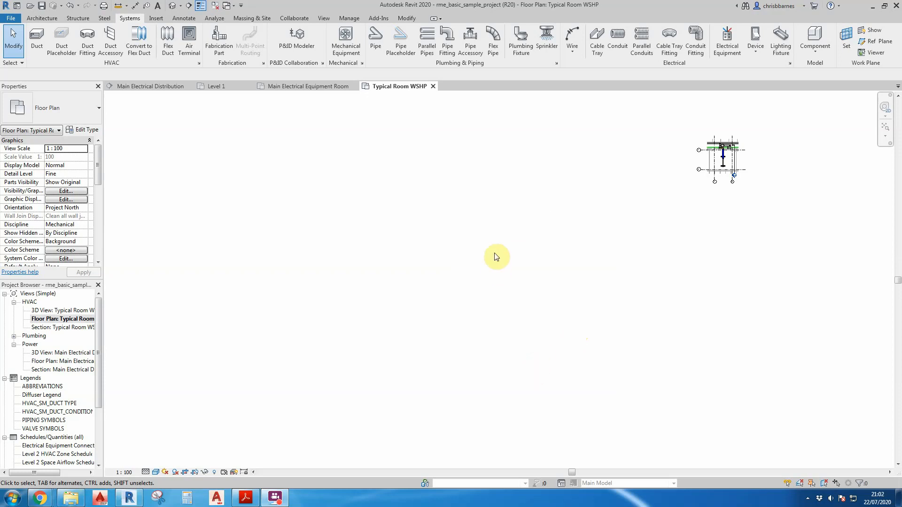
pyautogui.scroll(-1, 355, 342)
pyautogui.scroll(-2, 356, 341)
pyautogui.scroll(3, 523, 292)
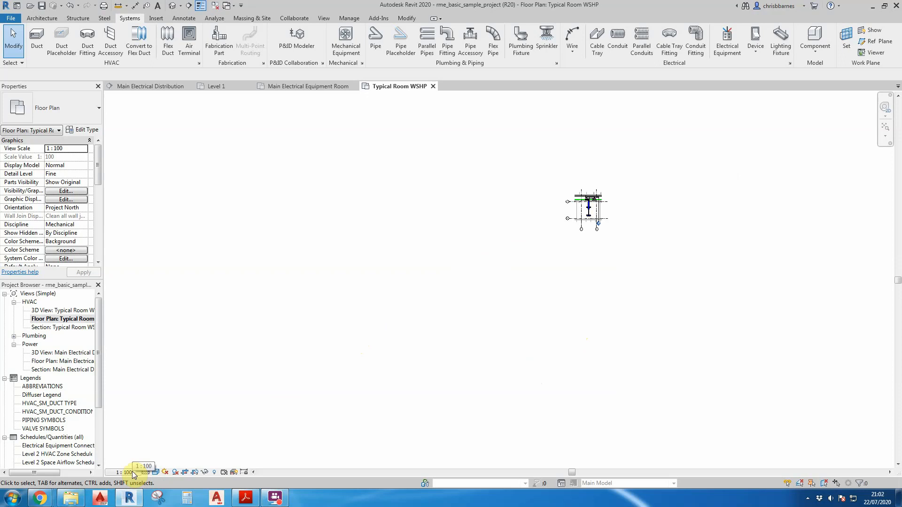
pyautogui.scroll(1, 618, 190)
pyautogui.scroll(9, 575, 213)
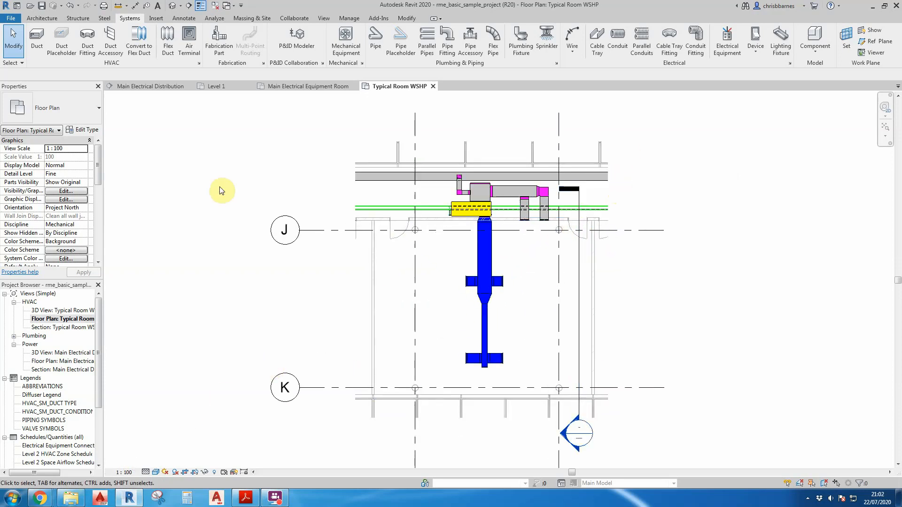
# - Switch to the Main Electrical Equipment Room floor plan and set its view scale to 1:50
pyautogui.click(295, 85)
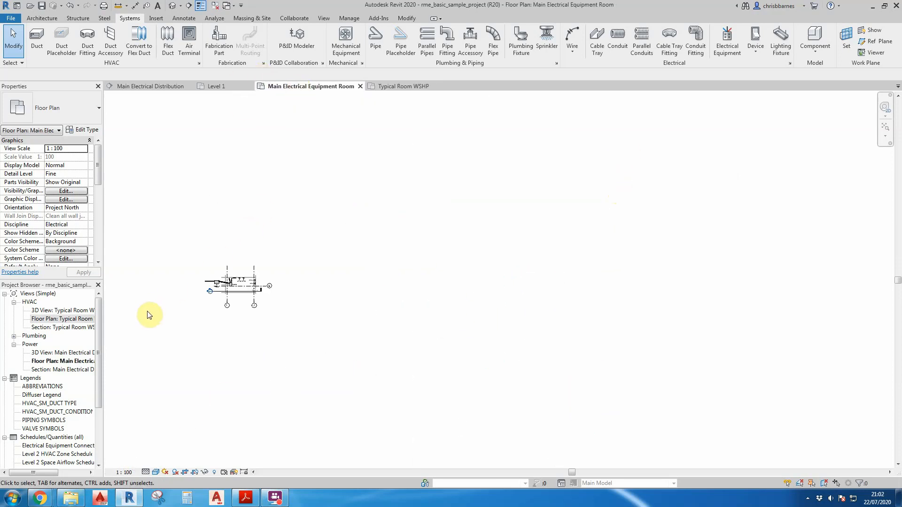
pyautogui.scroll(5, 191, 289)
pyautogui.scroll(5, 232, 270)
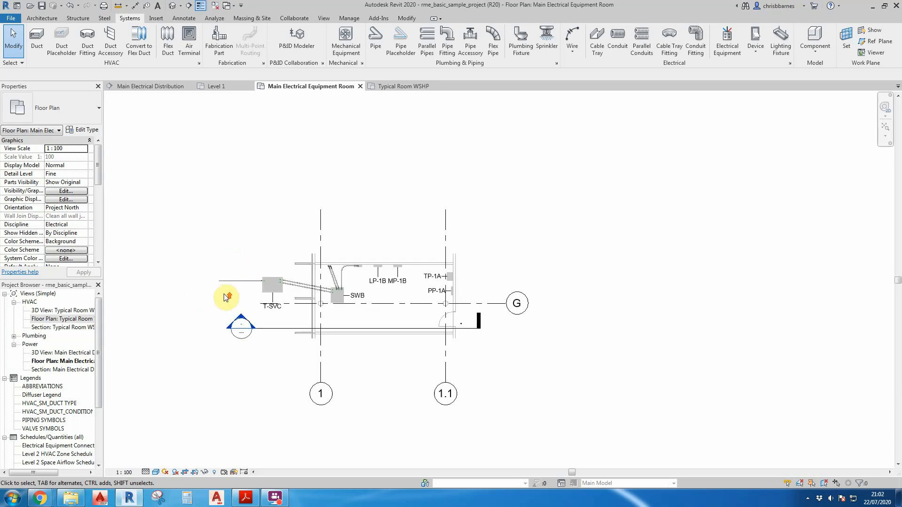
pyautogui.click(123, 472)
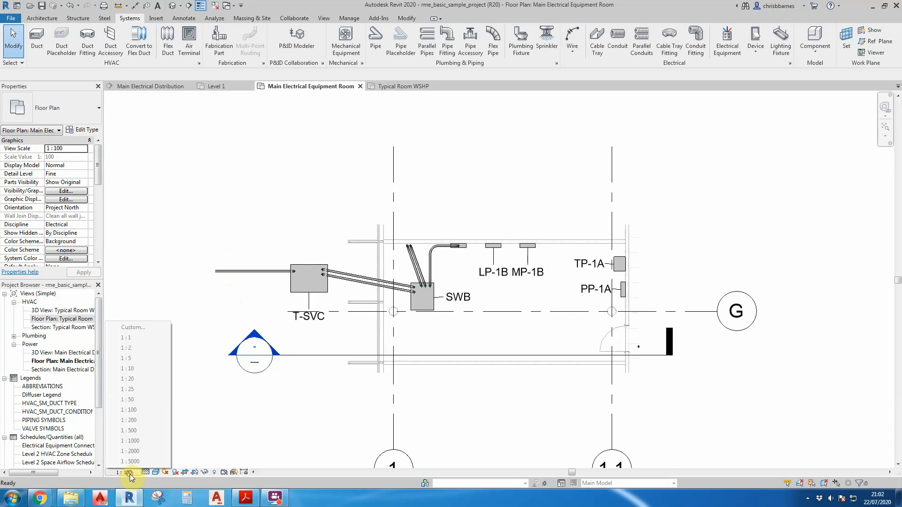
pyautogui.click(143, 401)
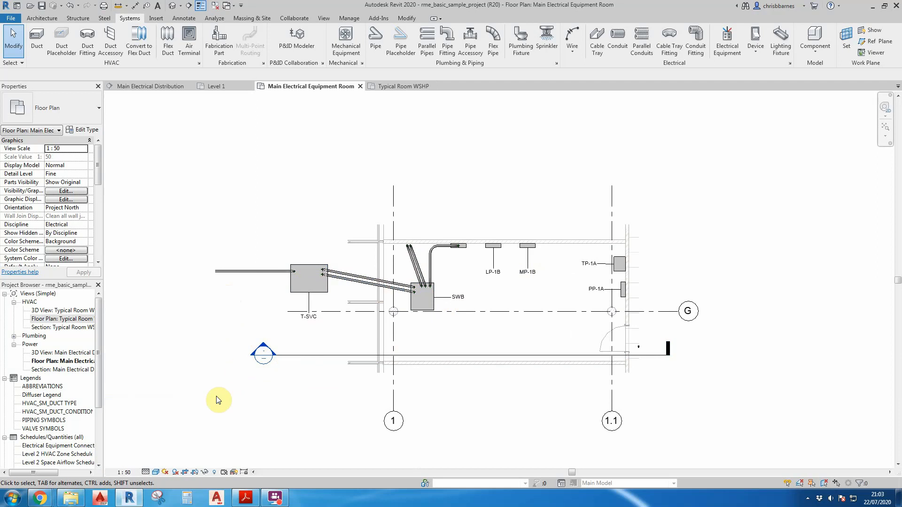
# - Try the Medium and Coarse detail levels on the equipment room plan, then the Hidden Line visual style
pyautogui.click(146, 472)
pyautogui.click(160, 452)
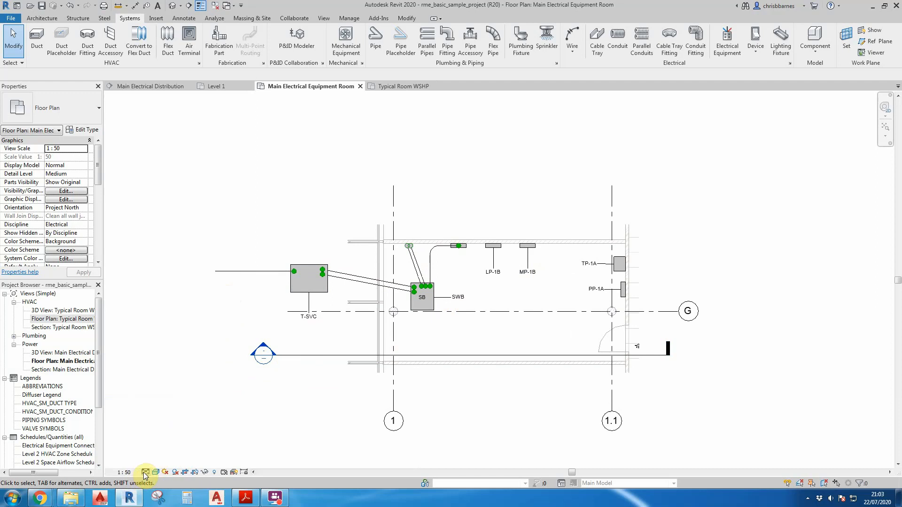
pyautogui.click(146, 472)
pyautogui.click(160, 446)
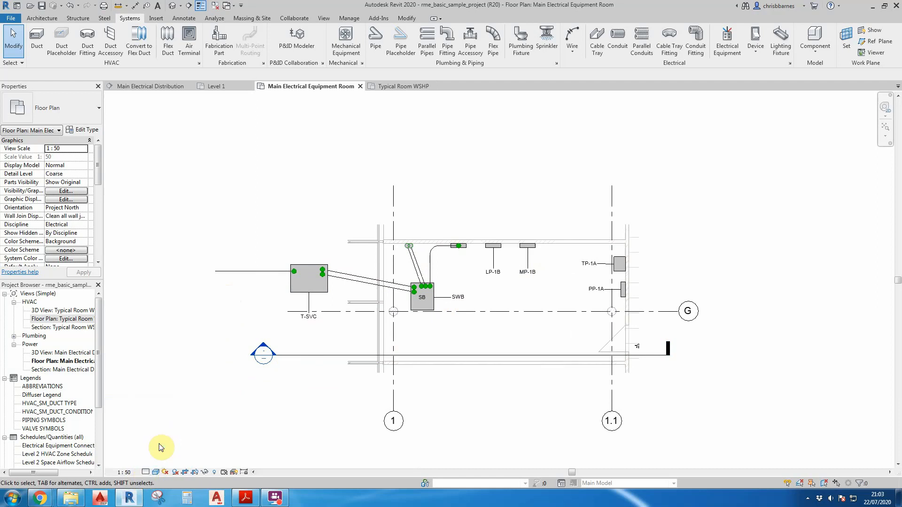
pyautogui.click(156, 472)
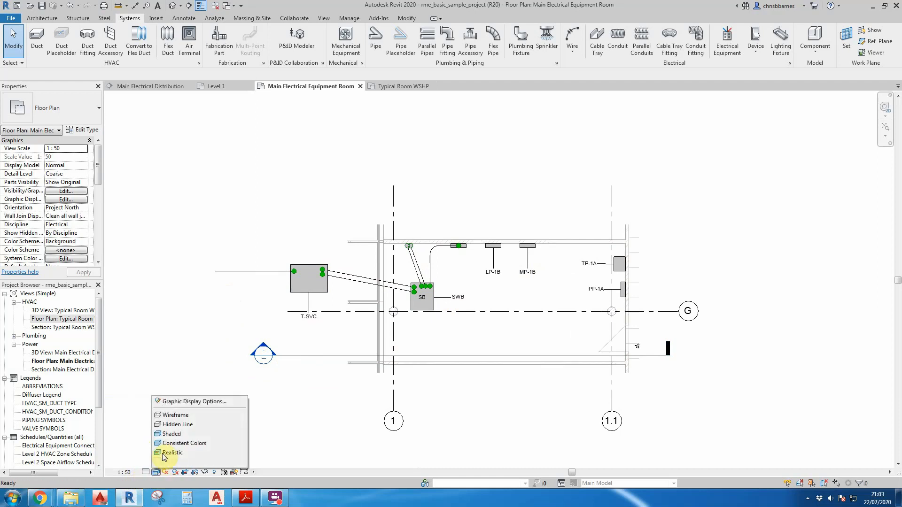
pyautogui.click(172, 424)
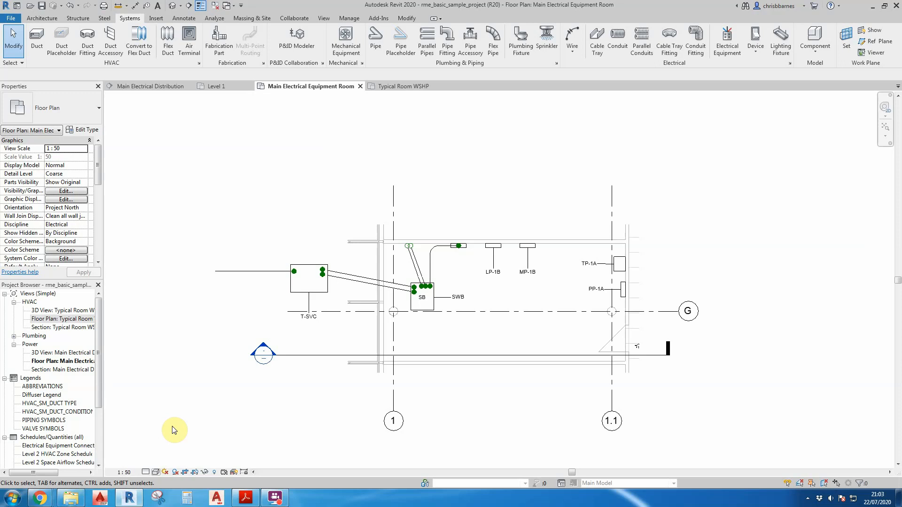
# - Set the equipment room plan's detail level to Fine and its visual style to Shaded
pyautogui.click(146, 472)
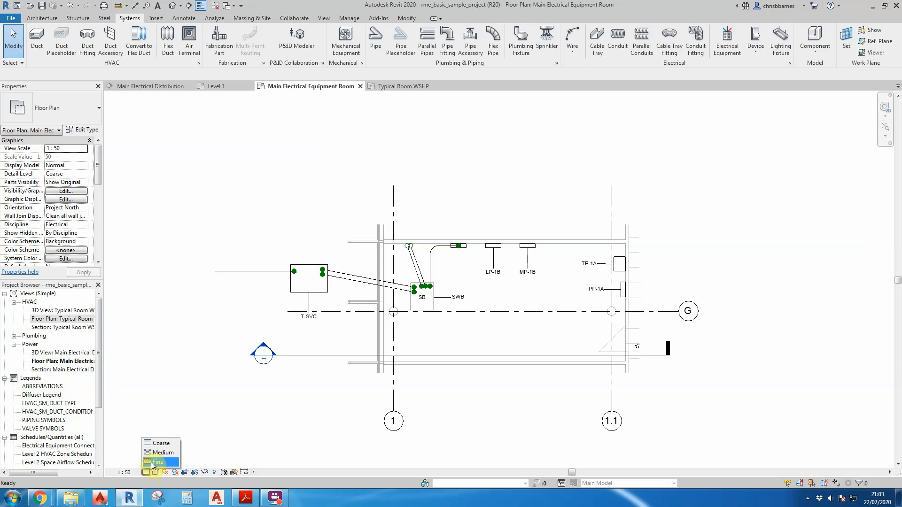
pyautogui.click(151, 462)
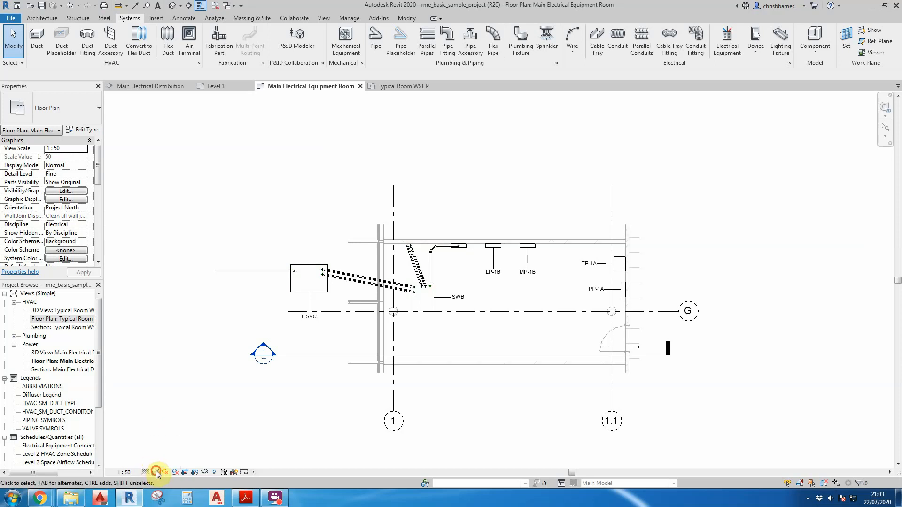
pyautogui.click(157, 472)
pyautogui.click(172, 433)
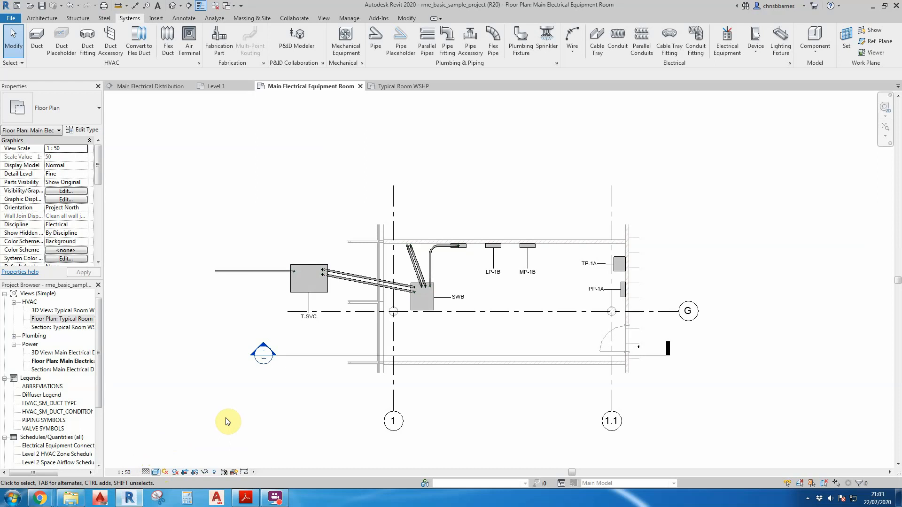
# - Open the default 3D view of the whole building and look closer at its ductwork
pyautogui.click(172, 5)
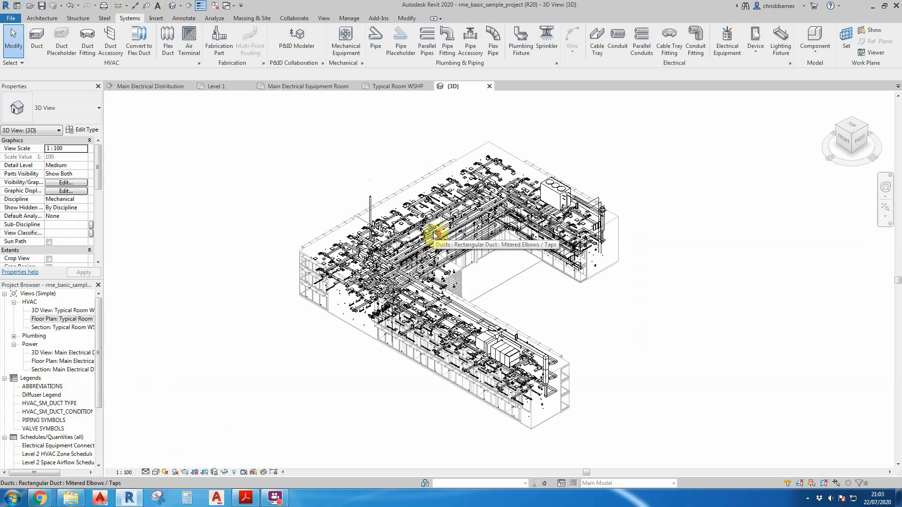
pyautogui.scroll(5, 436, 244)
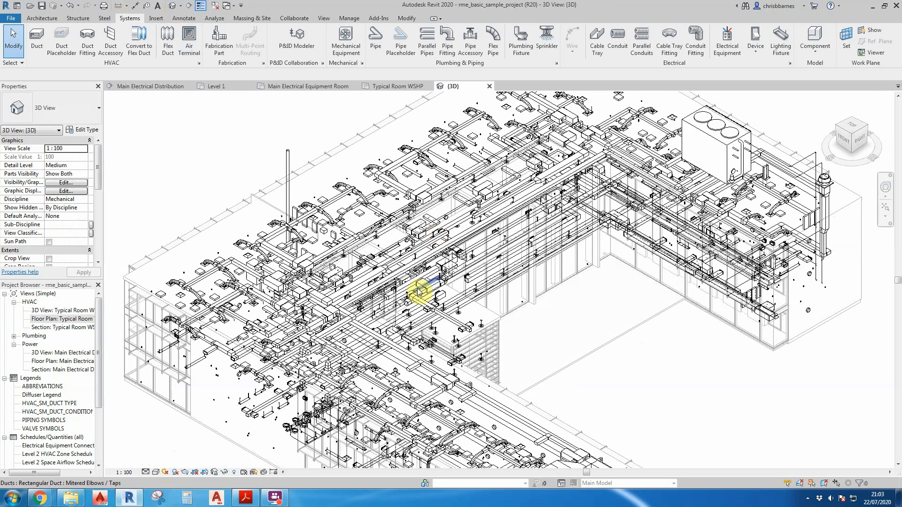
# - Select the horizontal high-efficiency WSHP unit among the ductwork and orbit the 3D building model around it
pyautogui.scroll(-1, 421, 287)
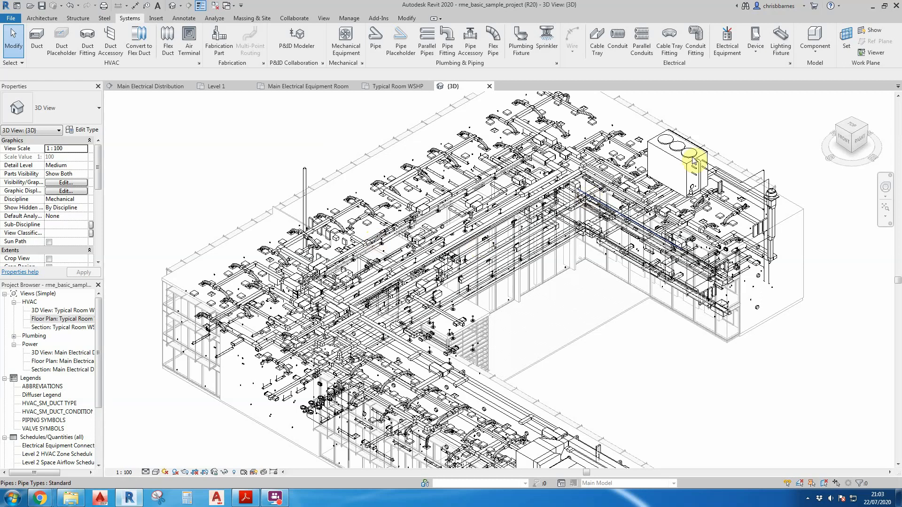
pyautogui.moveTo(843, 136)
pyautogui.mouseDown()
pyautogui.moveTo(894, 110)
pyautogui.moveTo(867, 128)
pyautogui.mouseUp()
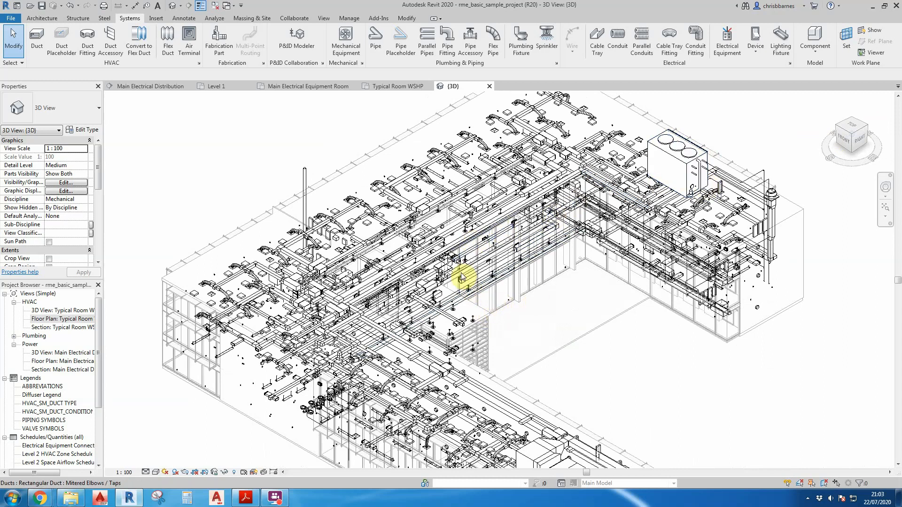
pyautogui.scroll(5, 439, 264)
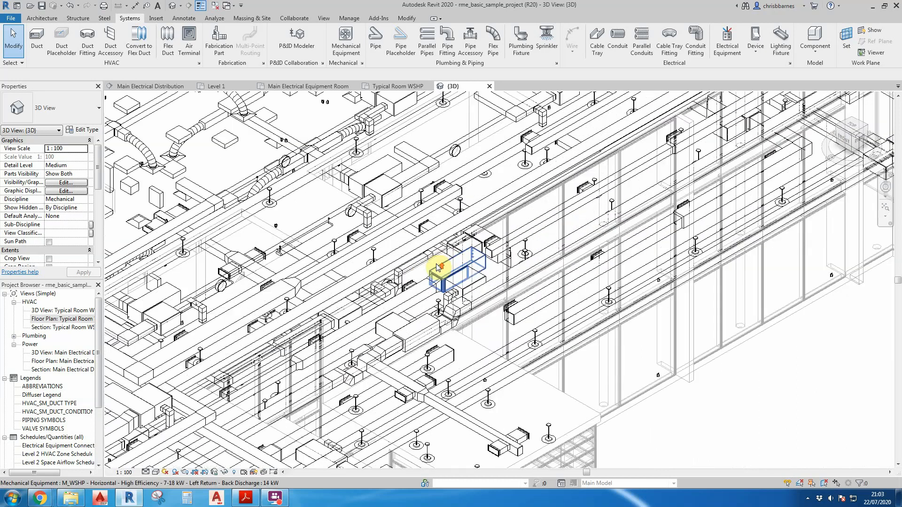
pyautogui.scroll(3, 438, 267)
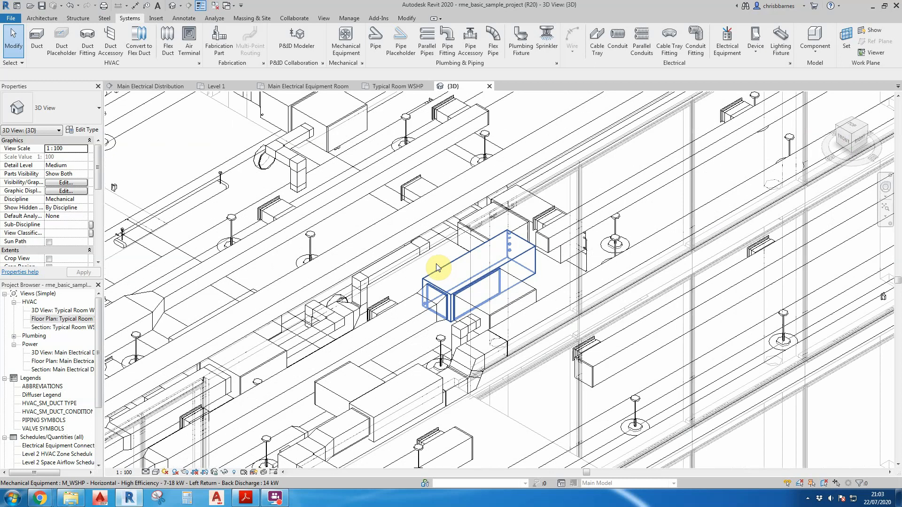
pyautogui.click(471, 290)
pyautogui.scroll(-8, 471, 289)
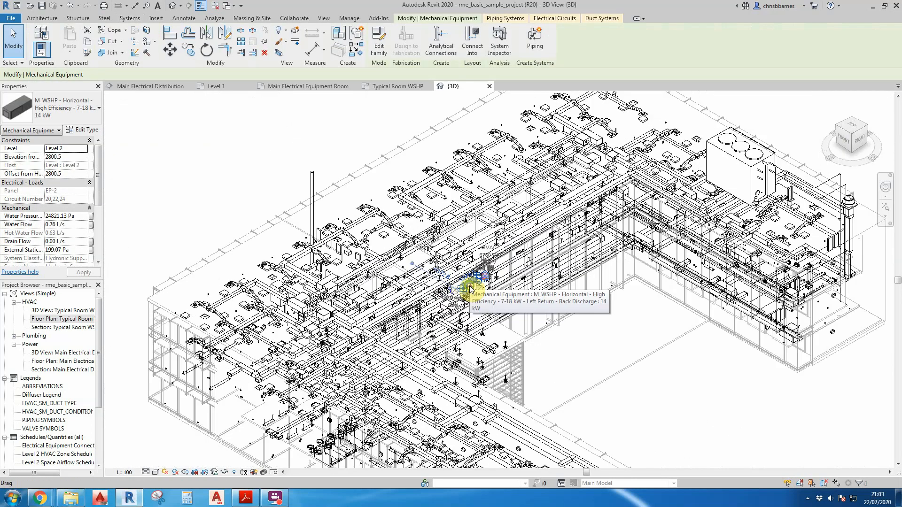
pyautogui.keyDown('shift'); pyautogui.moveTo(528, 294); pyautogui.dragTo(555, 283, button='middle'); pyautogui.keyUp('shift')
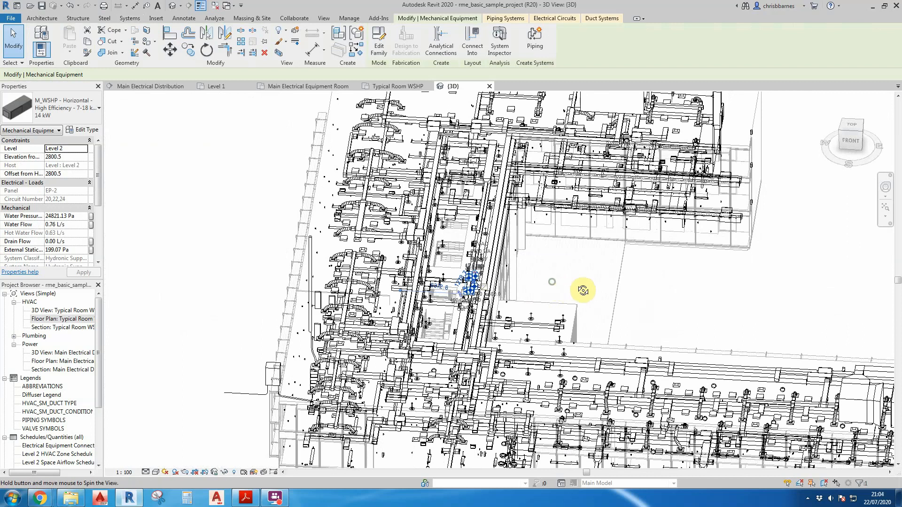
pyautogui.keyDown('shift'); pyautogui.moveTo(582, 290); pyautogui.dragTo(479, 265, button='middle'); pyautogui.keyUp('shift')
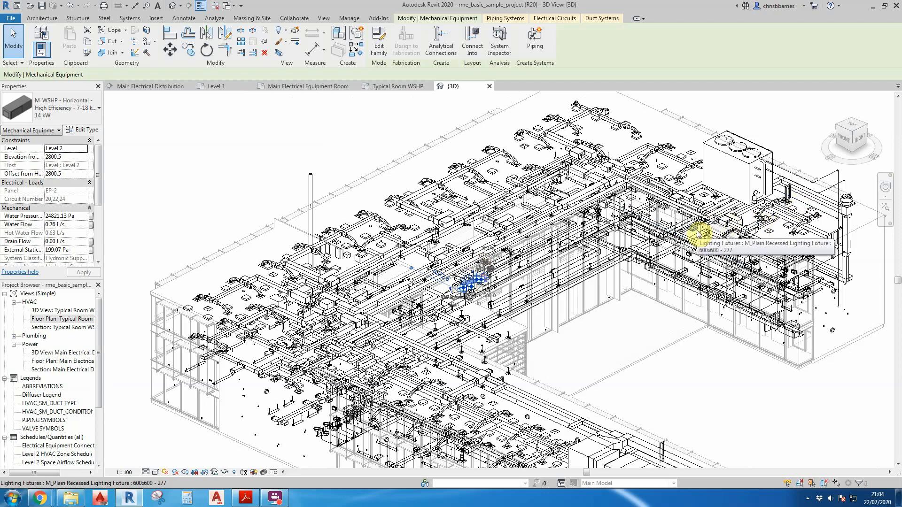
# - Look through the zoom options, then zoom and pan the 3D building with the full navigation SteeringWheel and dismiss the wheel
pyautogui.click(885, 216)
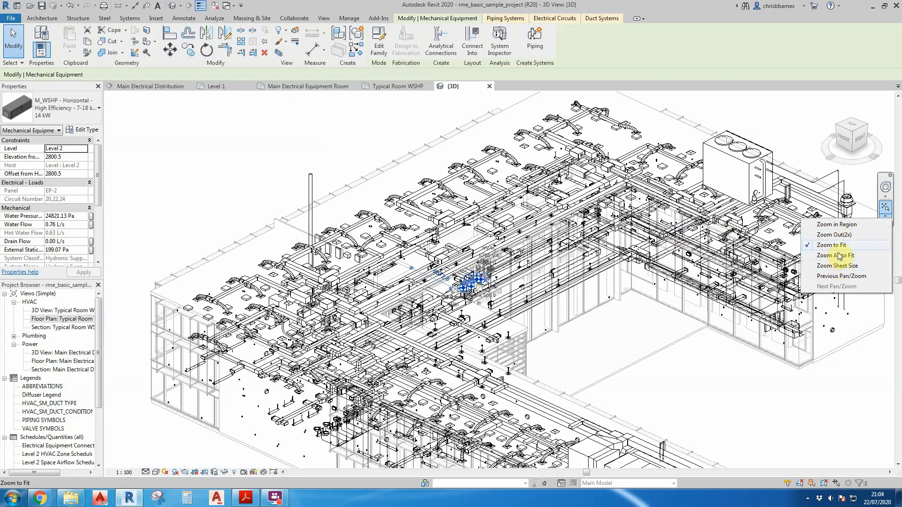
pyautogui.click(886, 188)
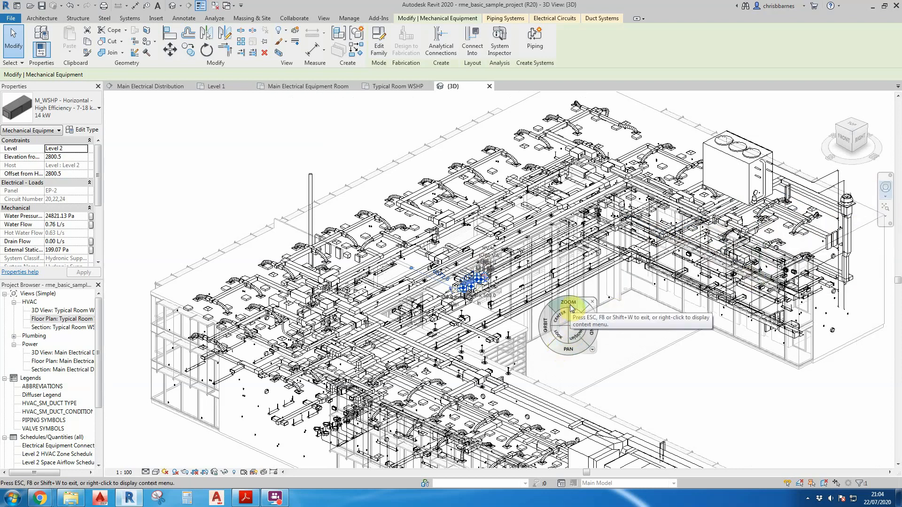
pyautogui.moveTo(568, 303); pyautogui.dragTo(570, 325)
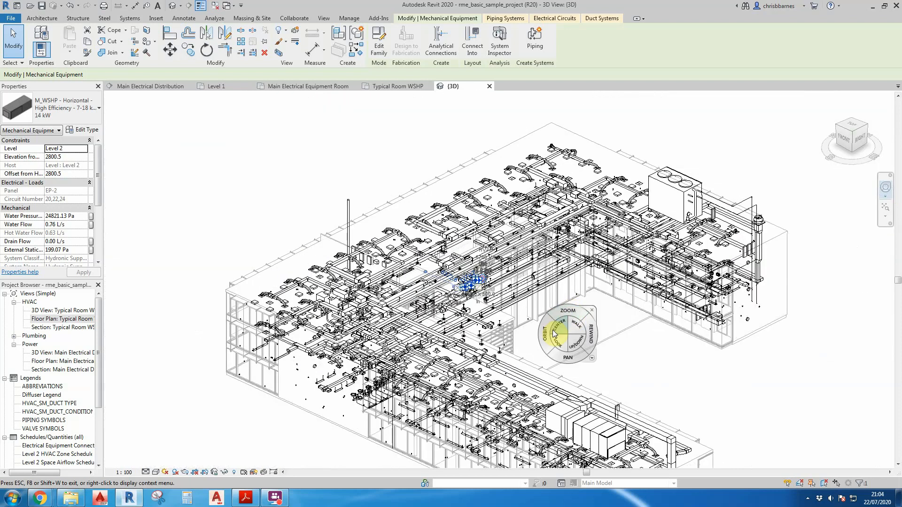
pyautogui.scroll(2, 558, 339)
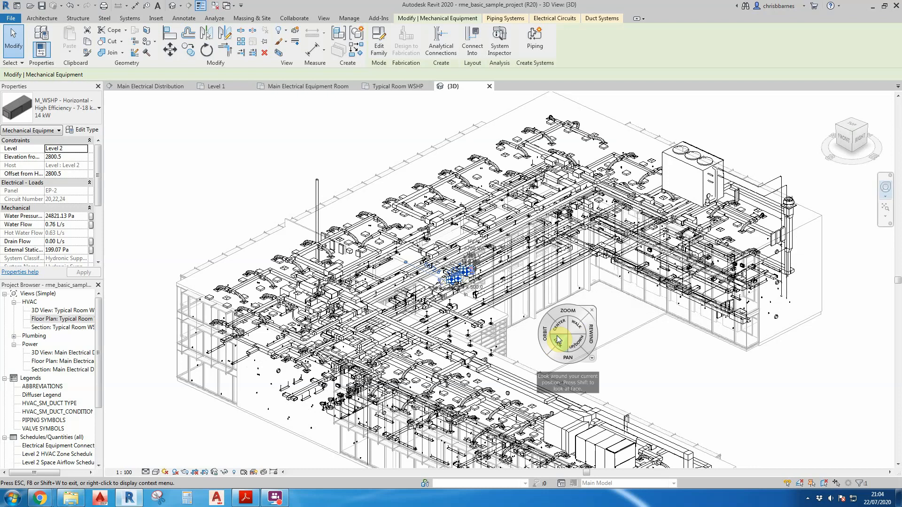
pyautogui.moveTo(577, 342); pyautogui.dragTo(569, 462)
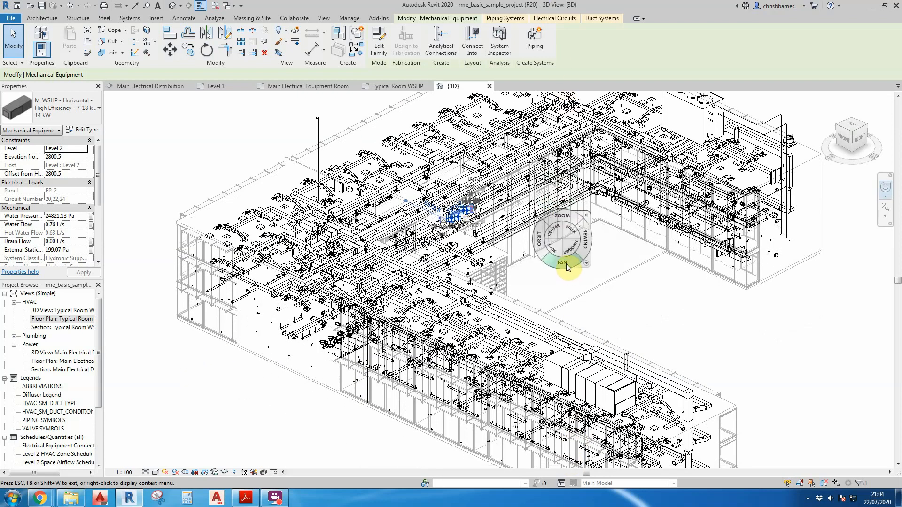
pyautogui.moveTo(569, 262); pyautogui.dragTo(561, 297)
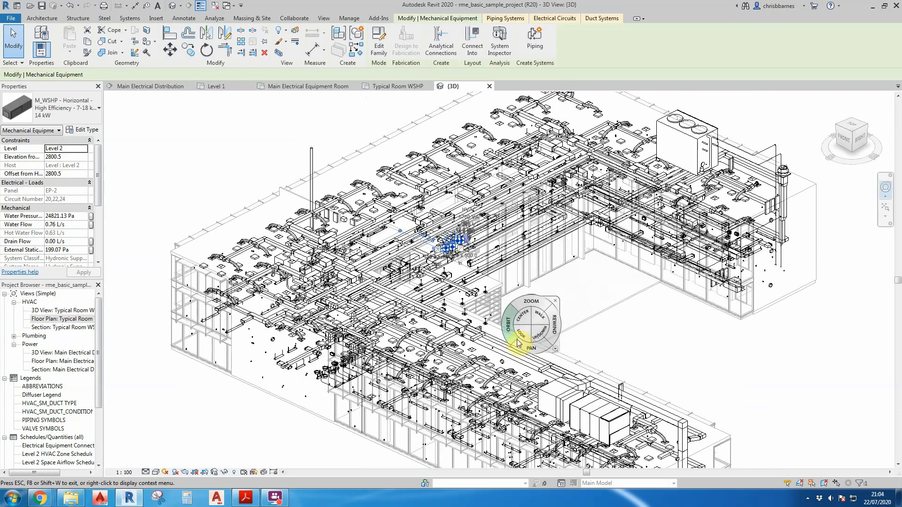
pyautogui.click(555, 301)
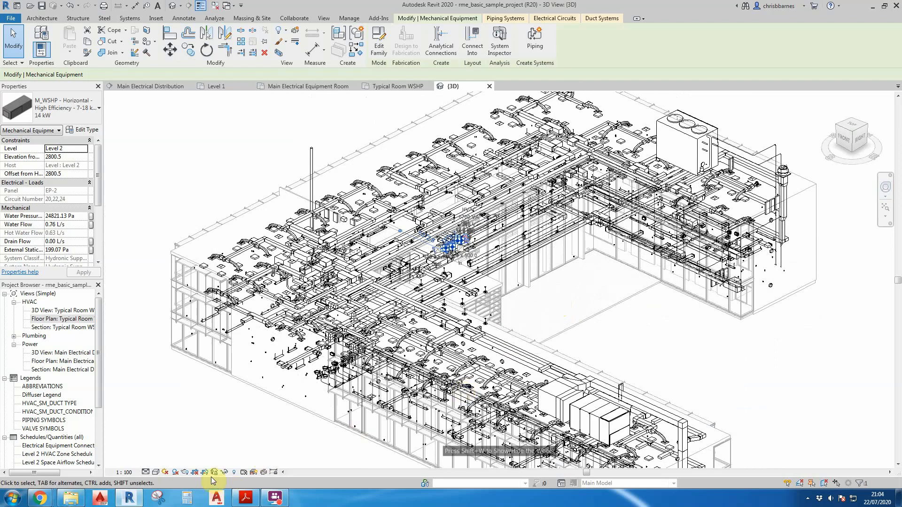